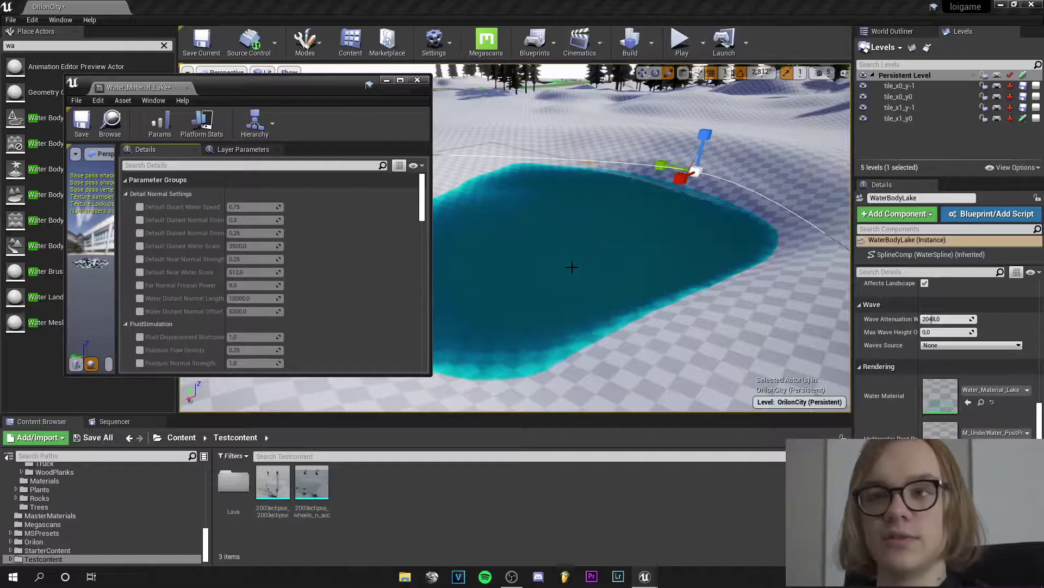
- Reopen the lake's Water_Material_Lake instance and go to its Global Vector Parameter Values
left_click(417, 80)
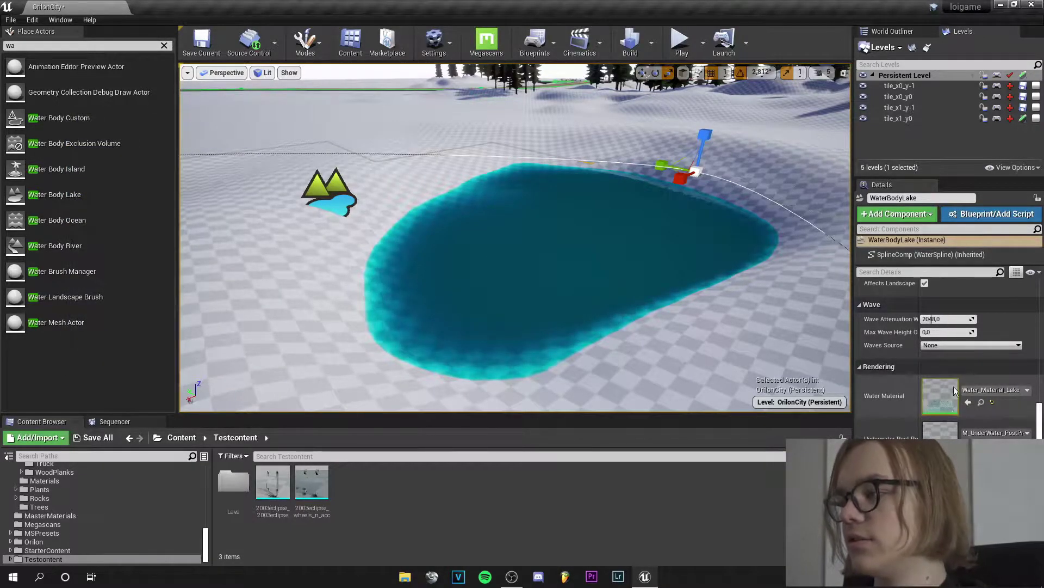
double_click(935, 397)
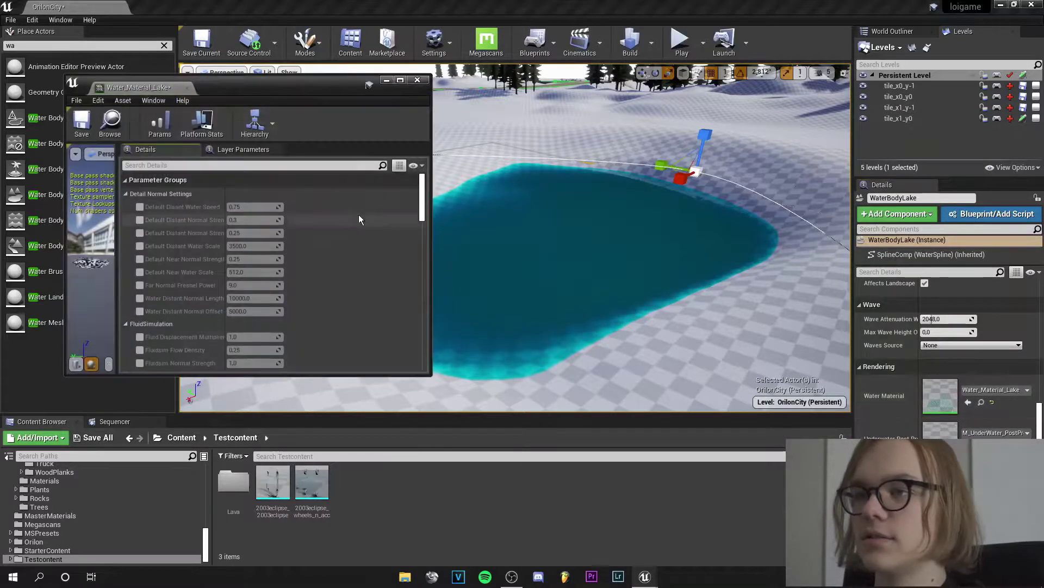
scroll(194, 222, "down", 8)
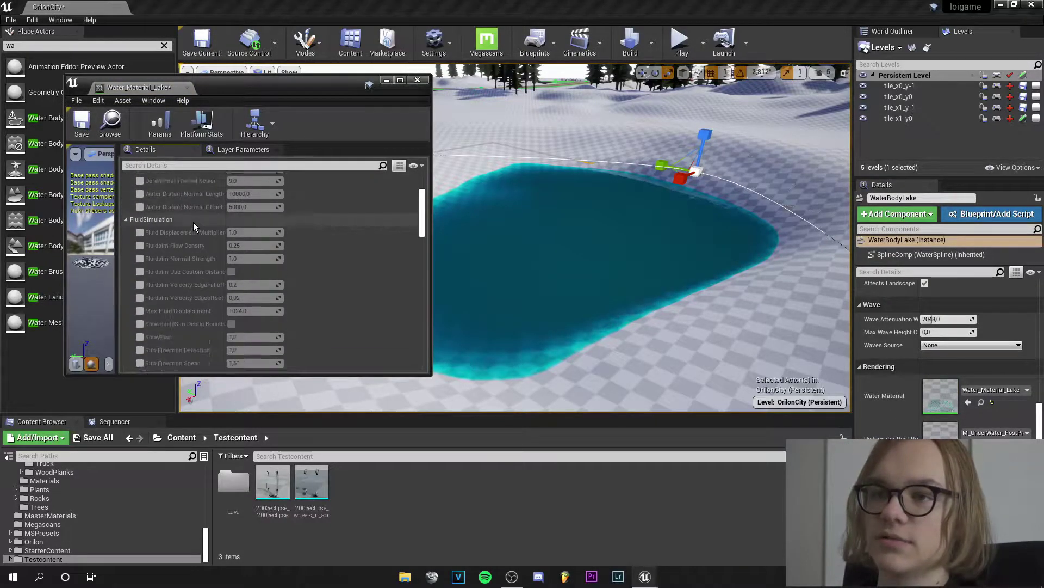
scroll(191, 227, "down", 10)
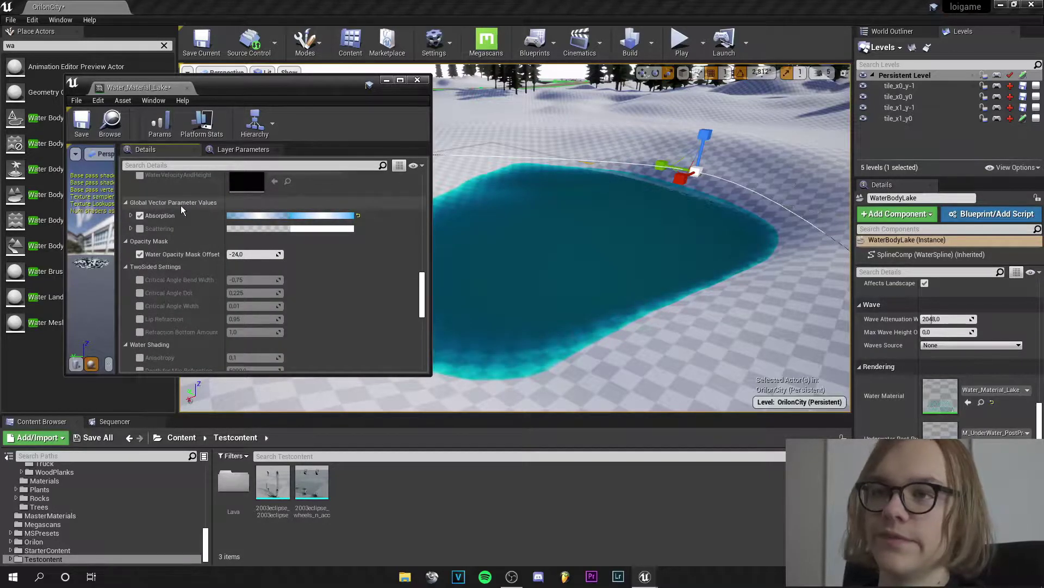
- Enable the Scattering override and set its color to a red with R 1.0, G 0.071455 and B 0.121217
mouse_move(589, 226)
right_mouse_down()
mouse_move(535, 229)
mouse_move(598, 272)
mouse_move(577, 239)
mouse_move(589, 225)
right_mouse_up()
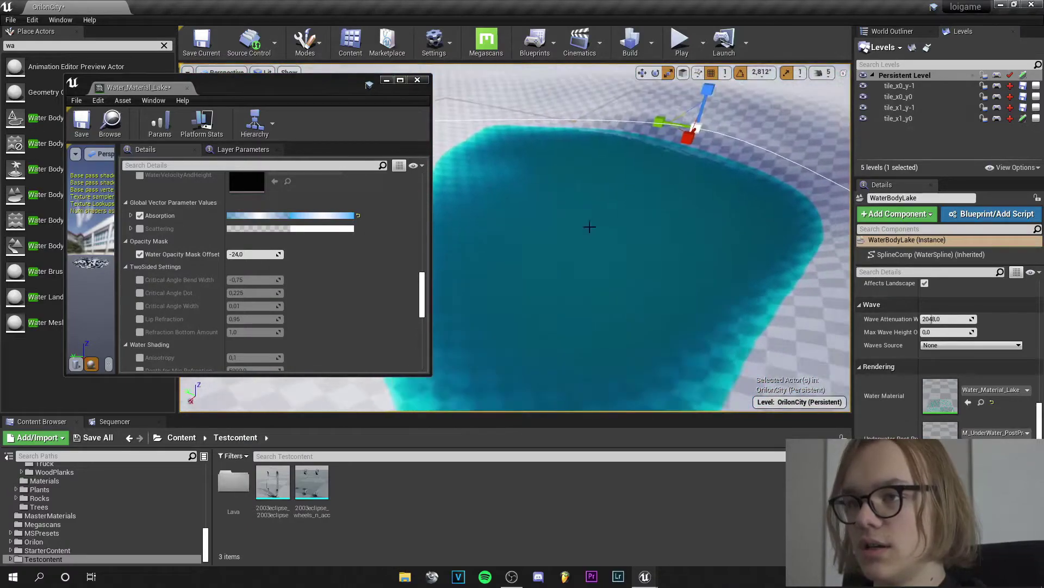
left_click(140, 228)
right_click_drag(563, 215, 564, 214)
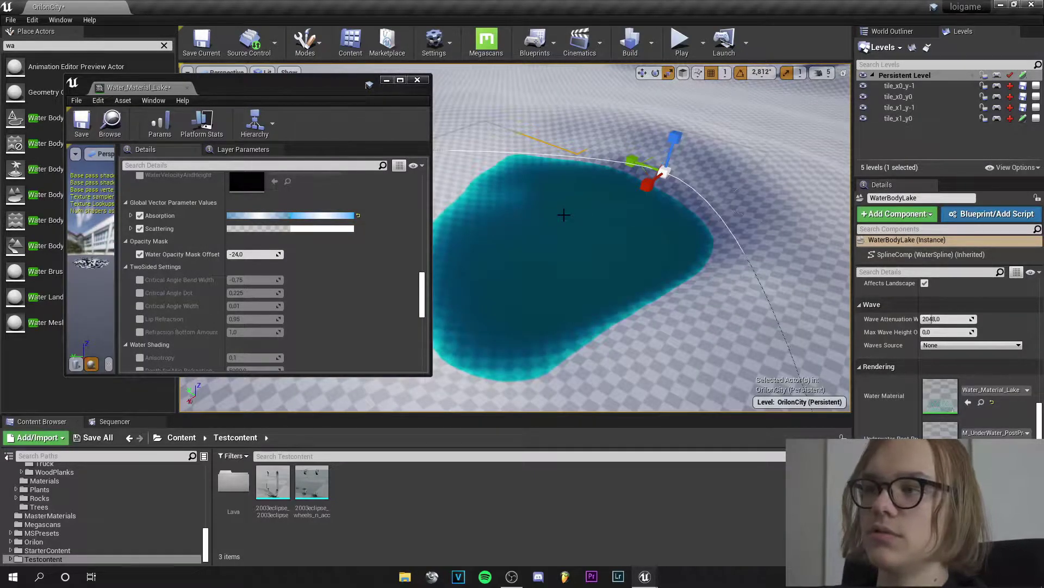
left_click(351, 229)
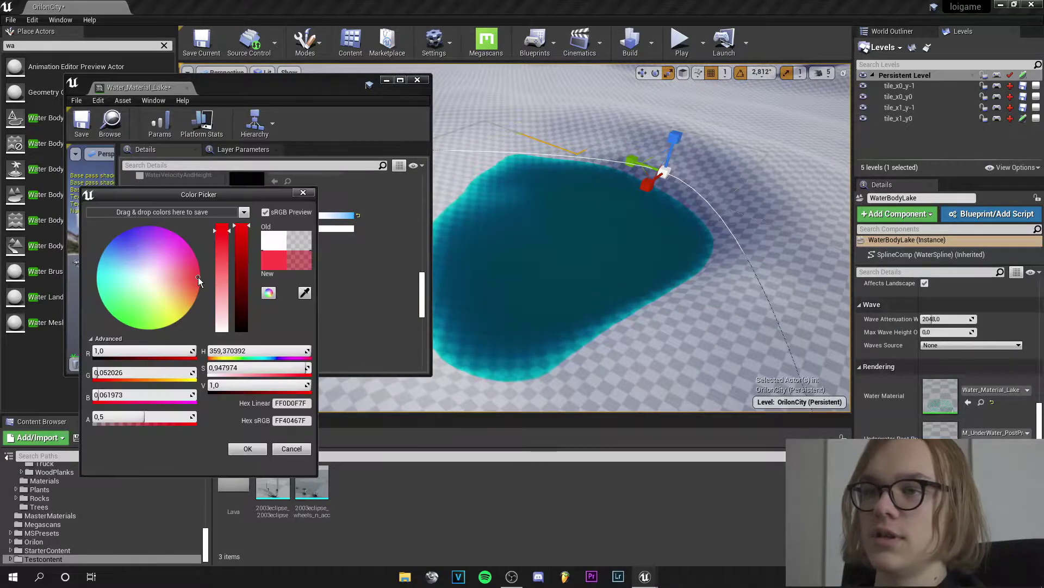
left_click(198, 276)
left_click_drag(197, 276, 196, 276)
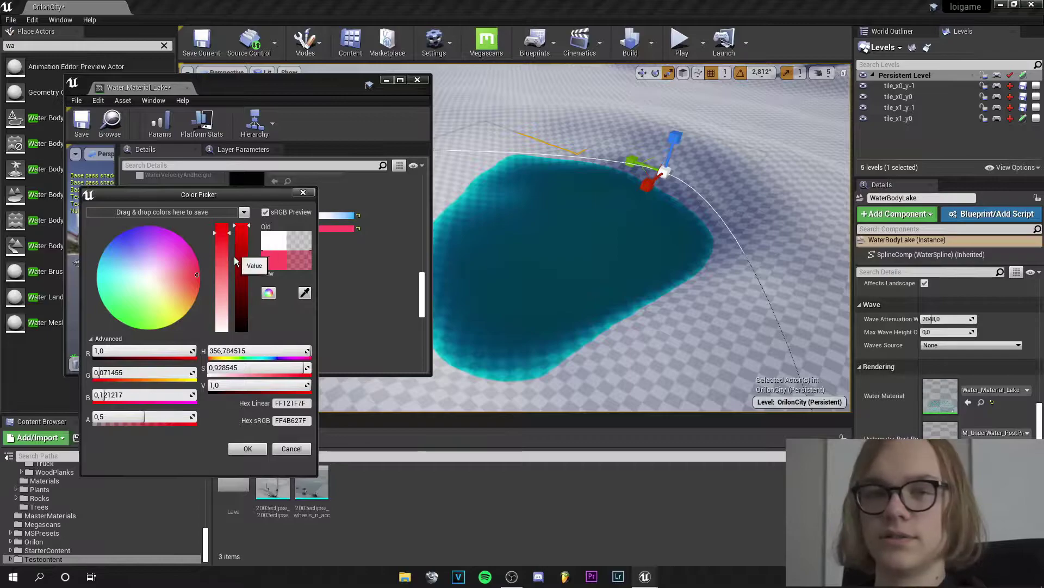
left_click(260, 449)
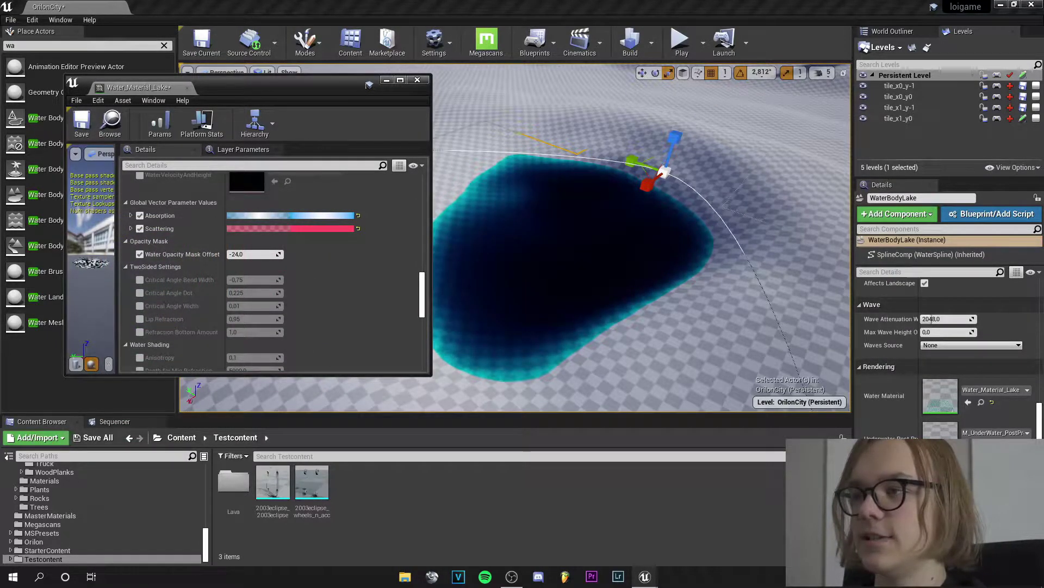
right_click_drag(598, 245, 661, 245)
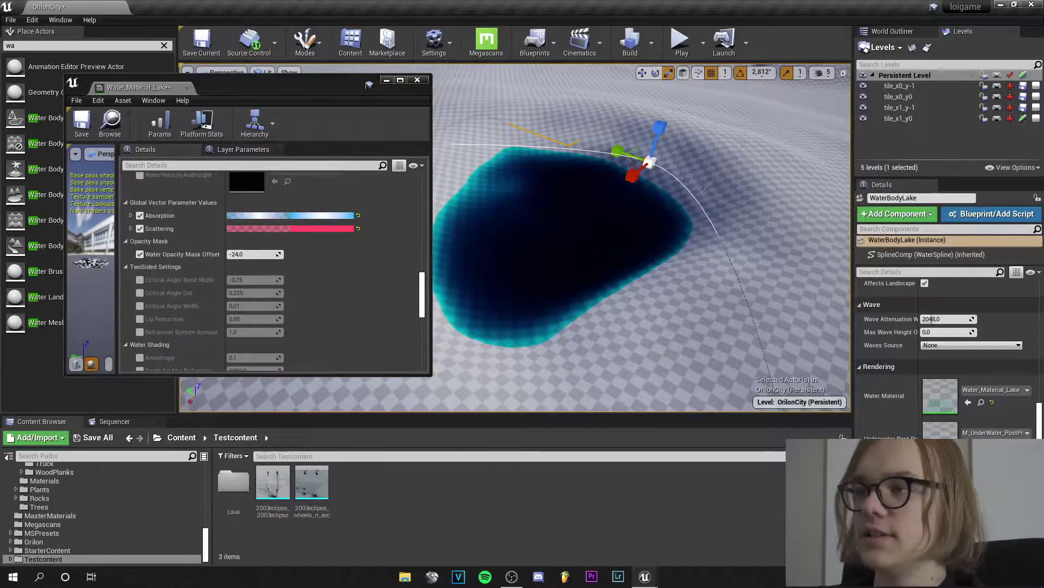
- Lower the Scattering color's saturation to about 0.755 and check the lake from a low and a raised view
left_click(244, 228)
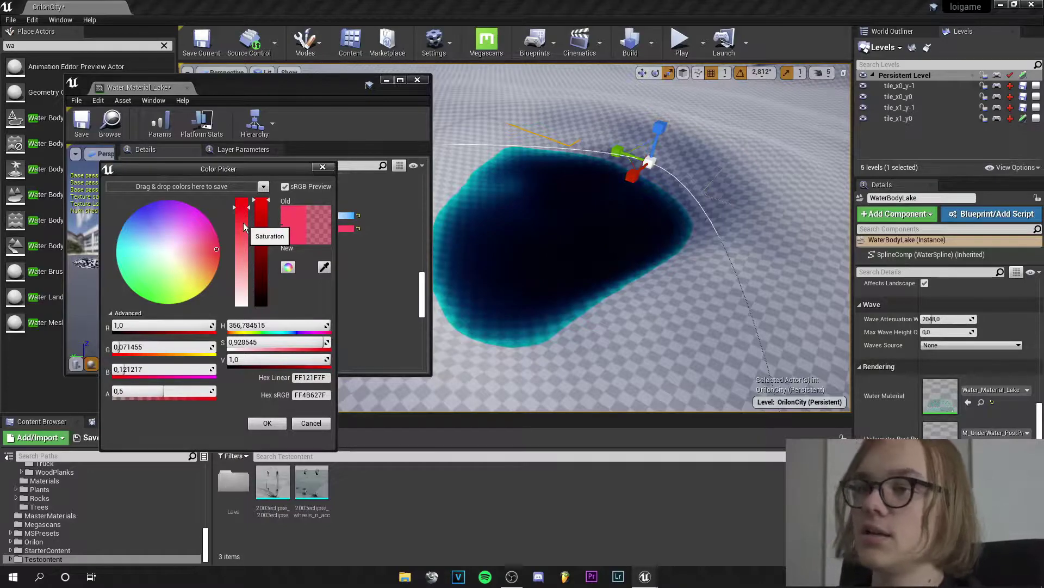
left_click(240, 226)
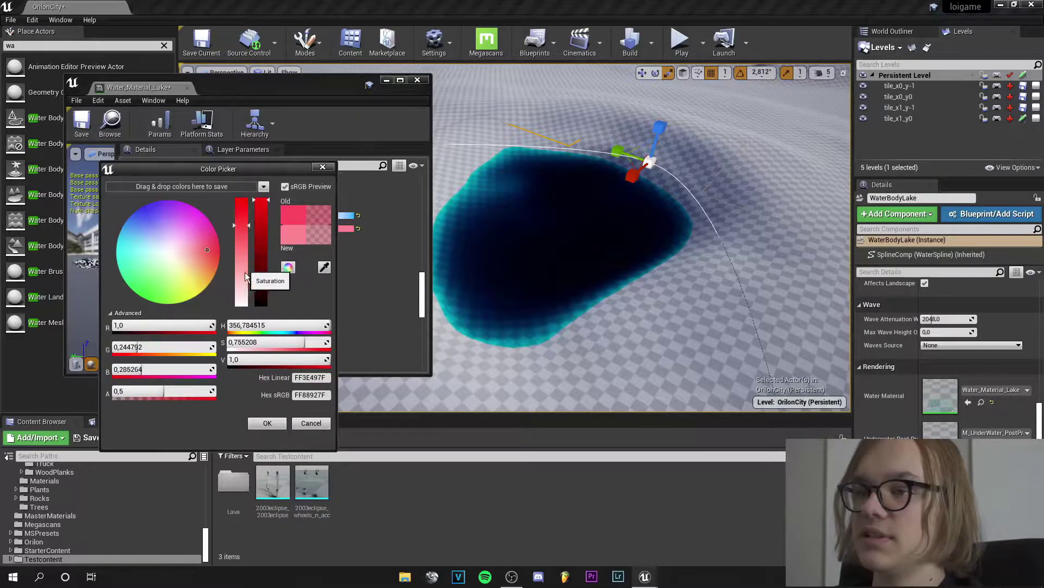
left_click(267, 423)
right_click_drag(642, 238, 623, 198)
key("w")
key("s")
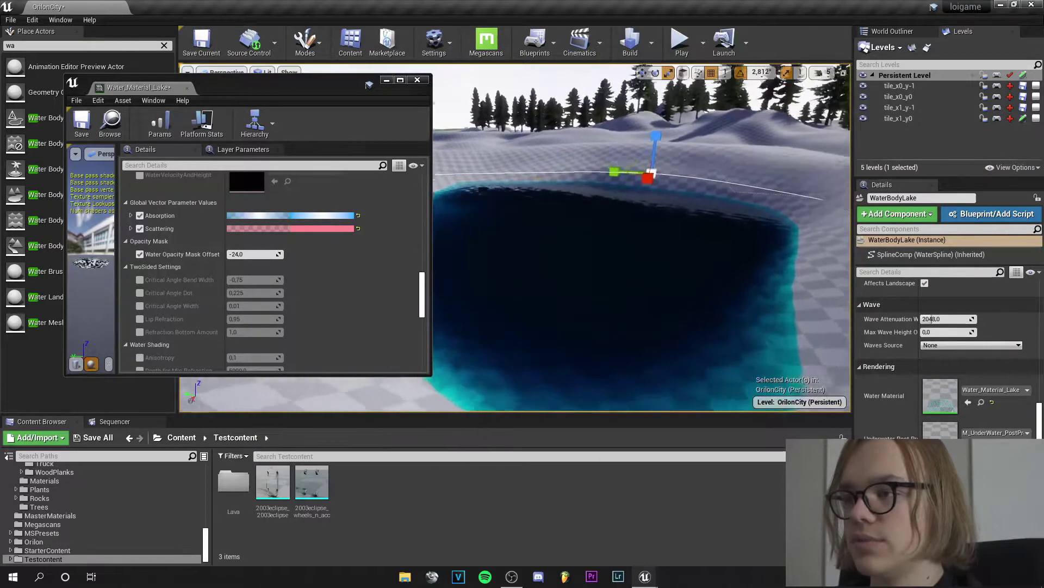
right_click_drag(551, 229, 555, 235)
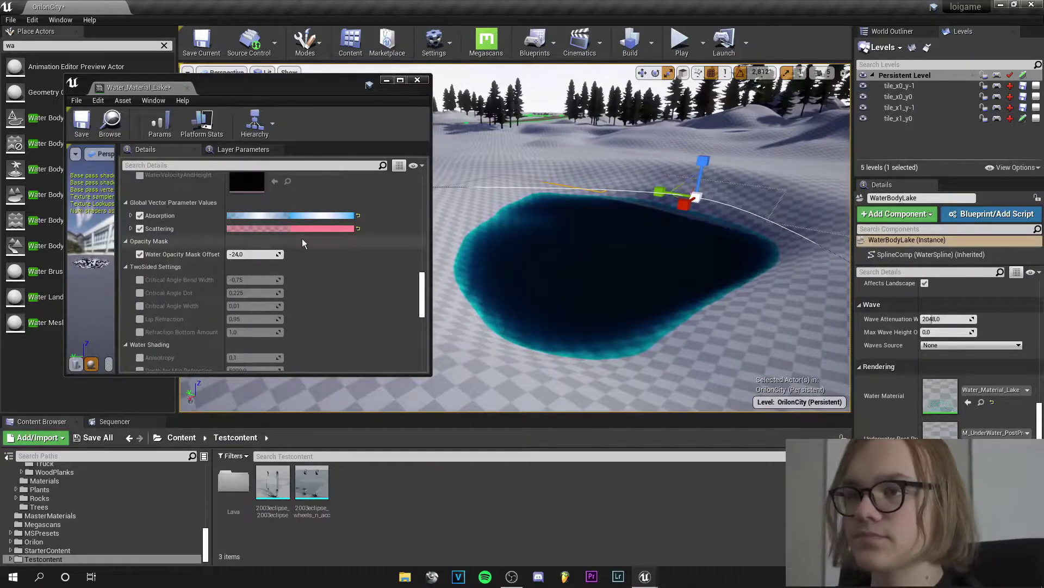
right_click_drag(489, 231, 489, 256)
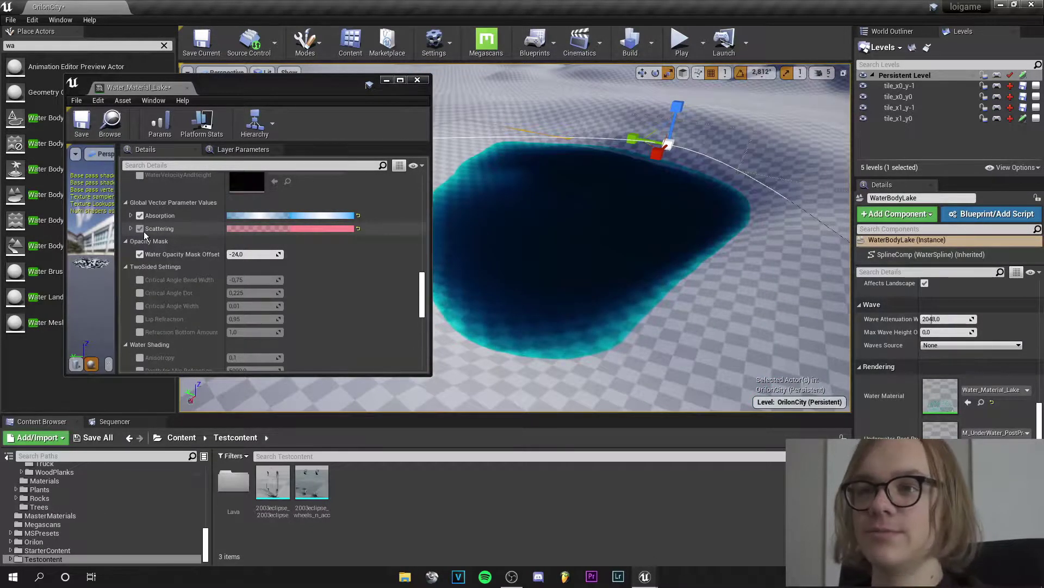
- Compare the lake with the Scattering override off and on, and examine the water from several angles
left_click(142, 230)
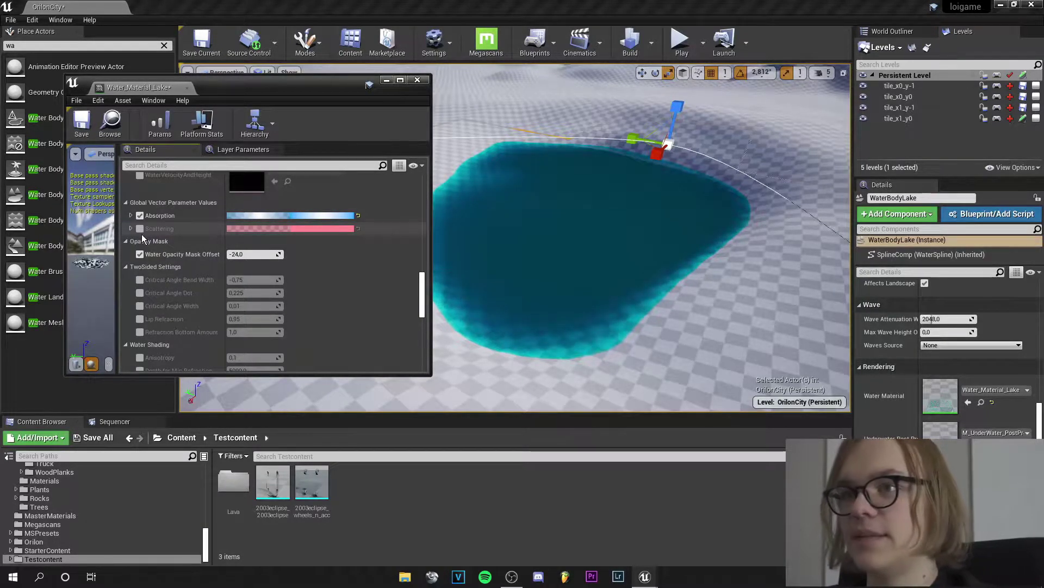
left_click(139, 228)
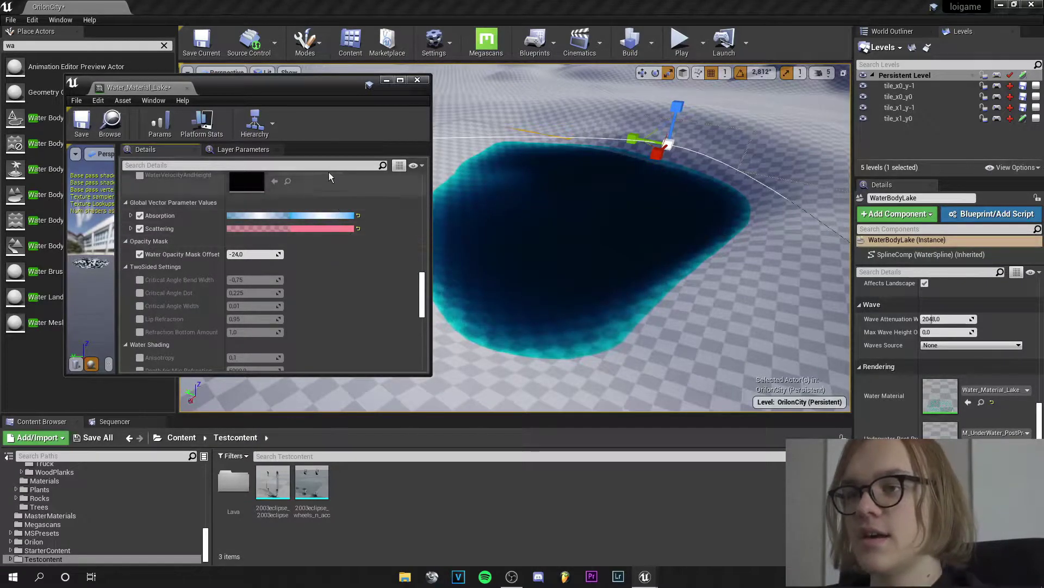
right_click_drag(658, 287, 463, 260)
right_click_drag(673, 363, 680, 193)
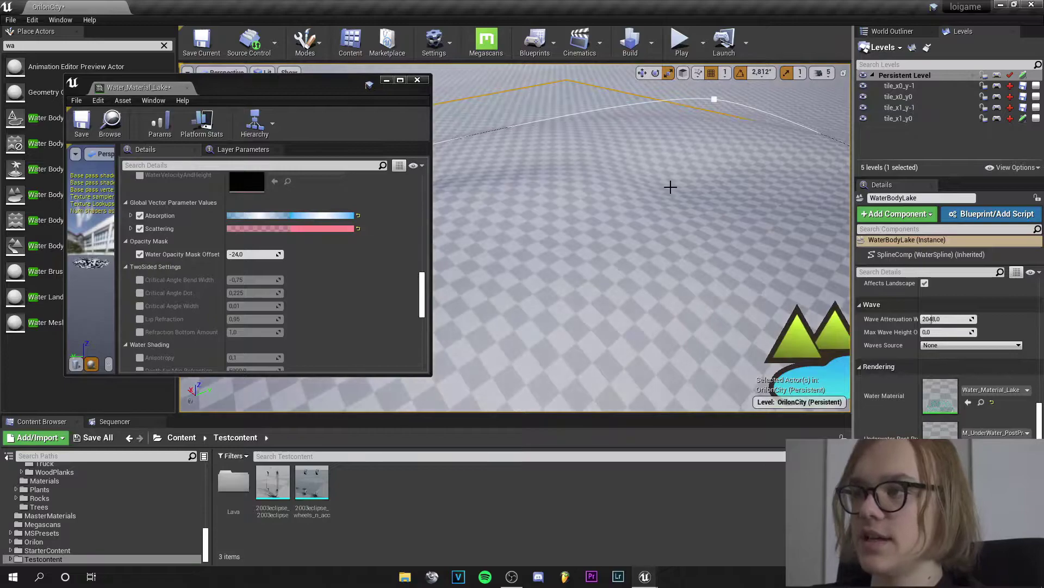
right_click_drag(655, 338, 713, 308)
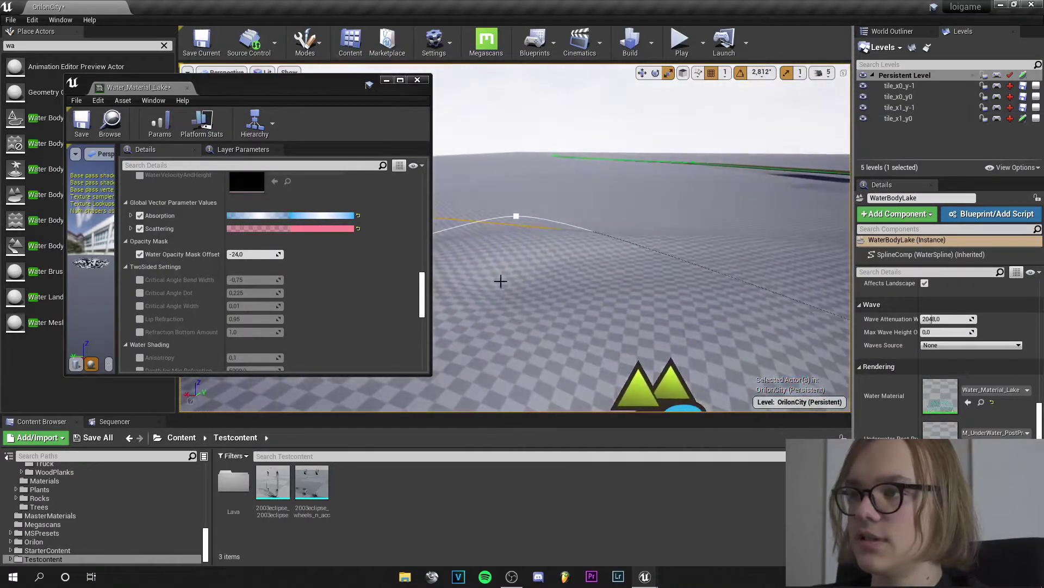
right_click_drag(501, 281, 490, 342)
right_click_drag(680, 315, 681, 314)
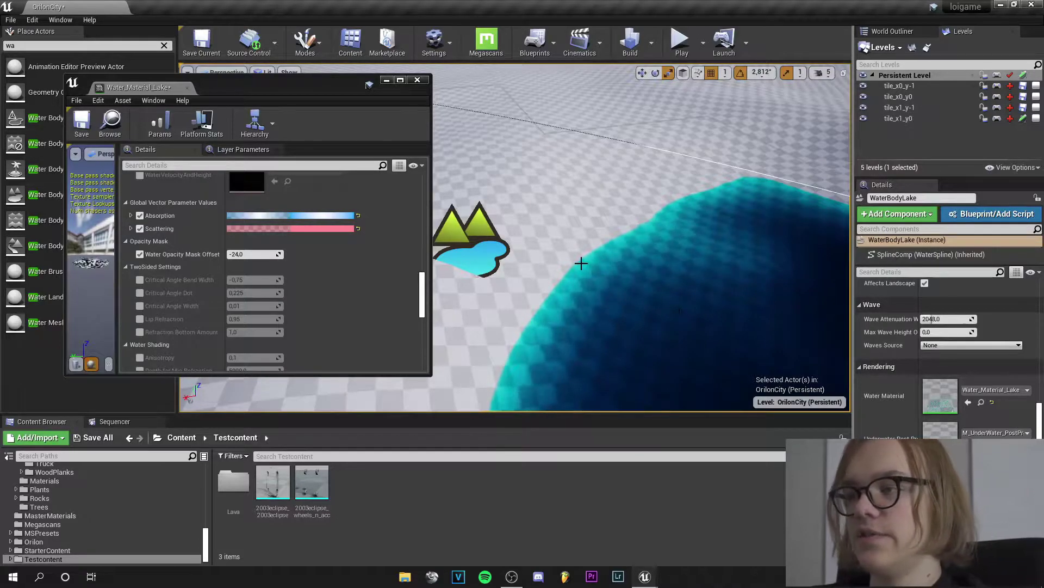
right_click_drag(581, 263, 581, 264)
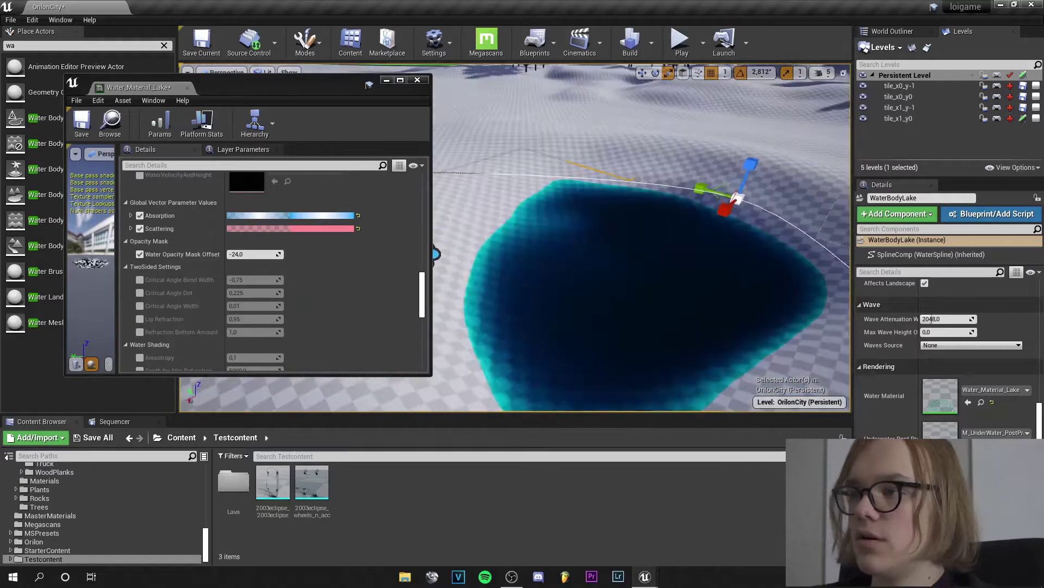
- Enable the Anisotropy override under Water Shading and raise it to about 7.4, checking the lake up close
scroll(175, 276, "down", 3)
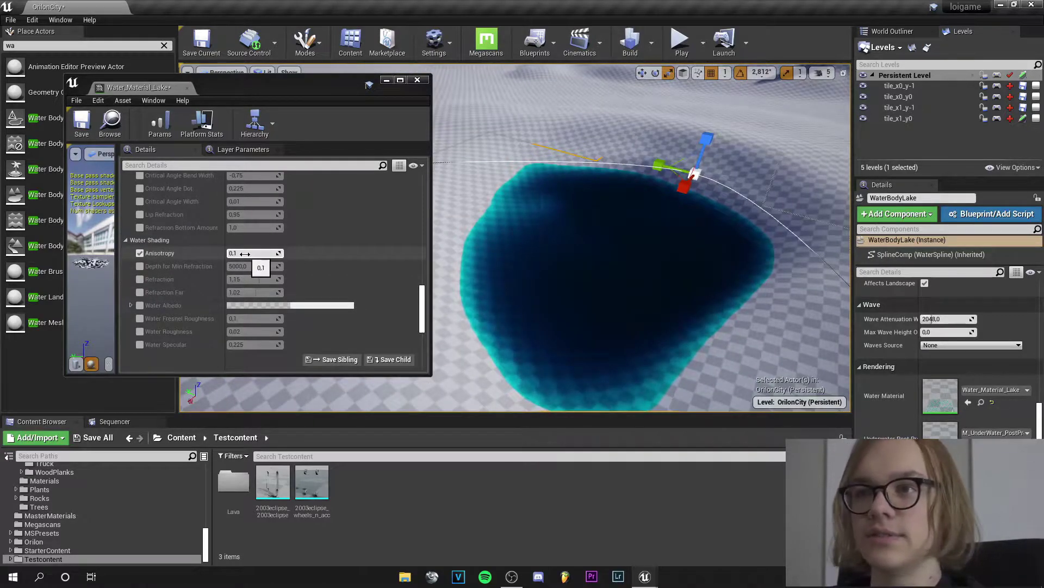
left_click_drag(241, 255, 353, 254)
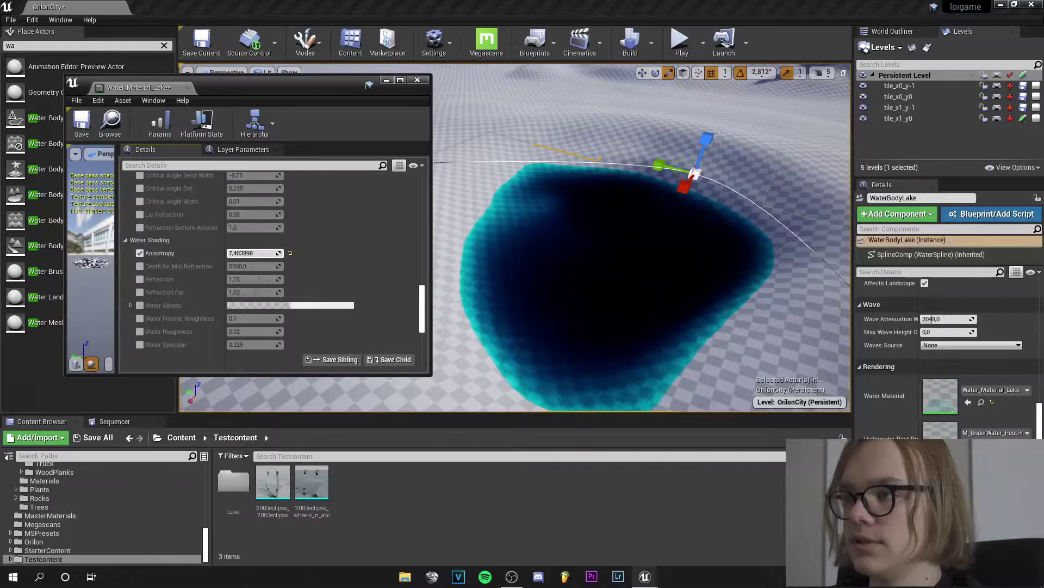
right_click_drag(517, 232, 517, 288)
key("w")
scroll(517, 230, "down", 10)
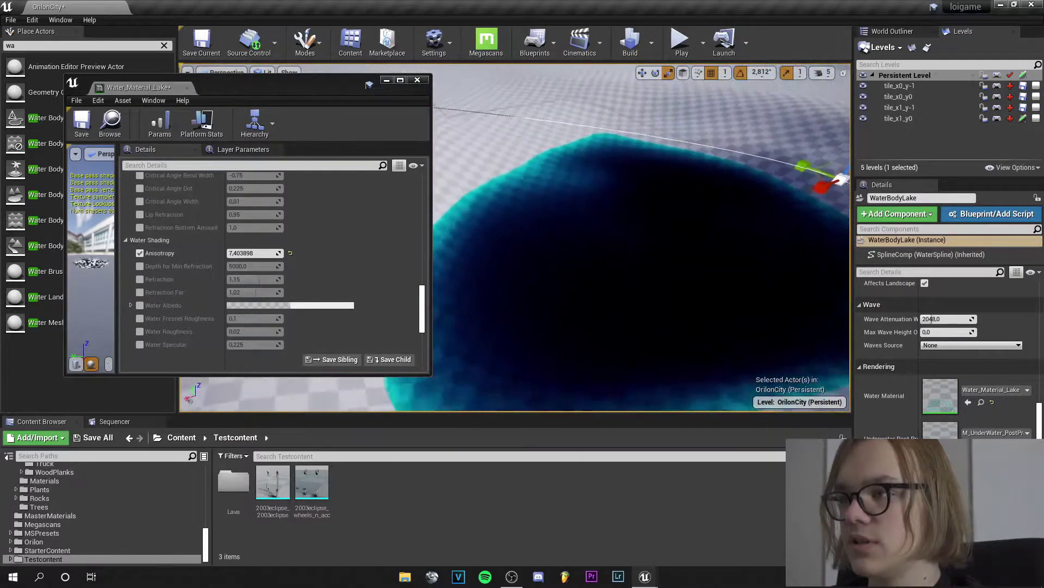
right_click_drag(516, 231, 512, 231)
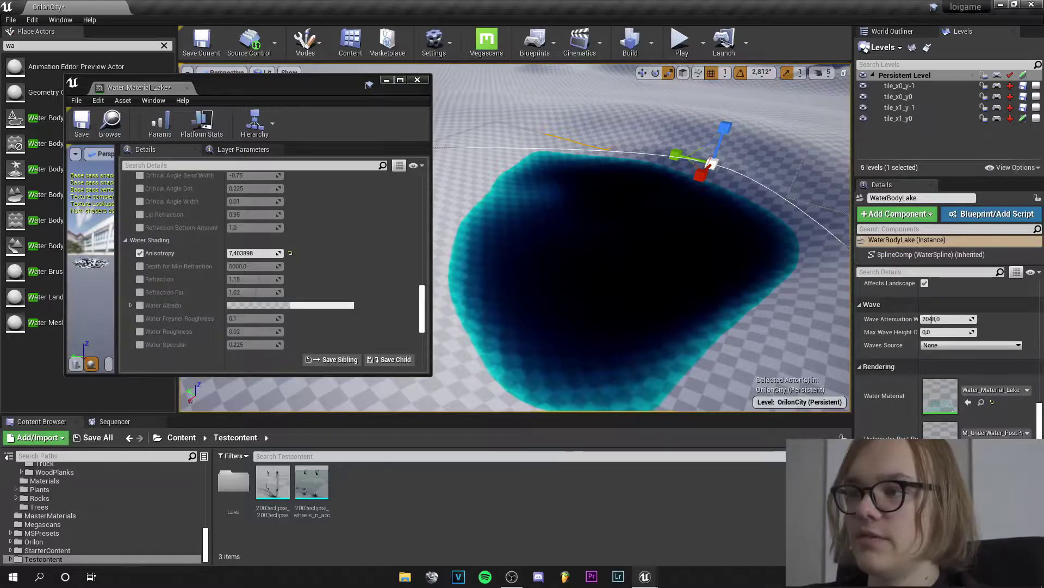
- Set Anisotropy to 1.0 and compare the water with the override off and on
left_click(264, 253)
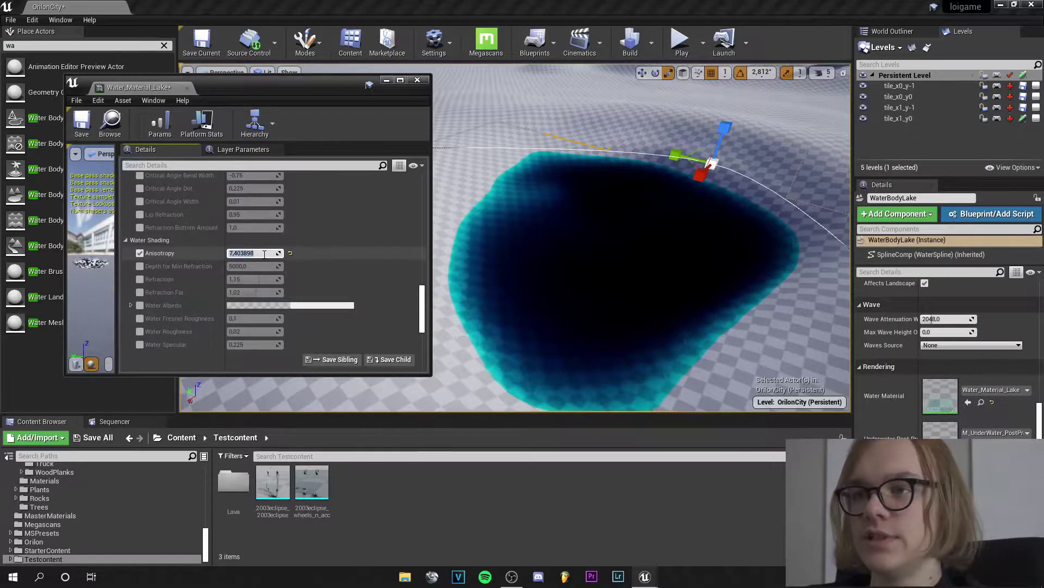
type("1")
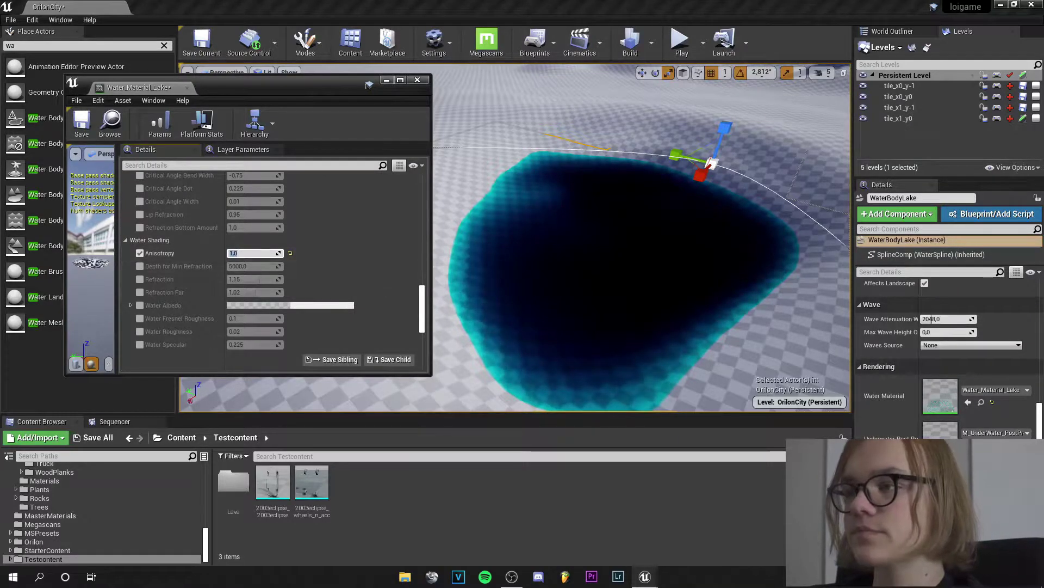
left_click(140, 254)
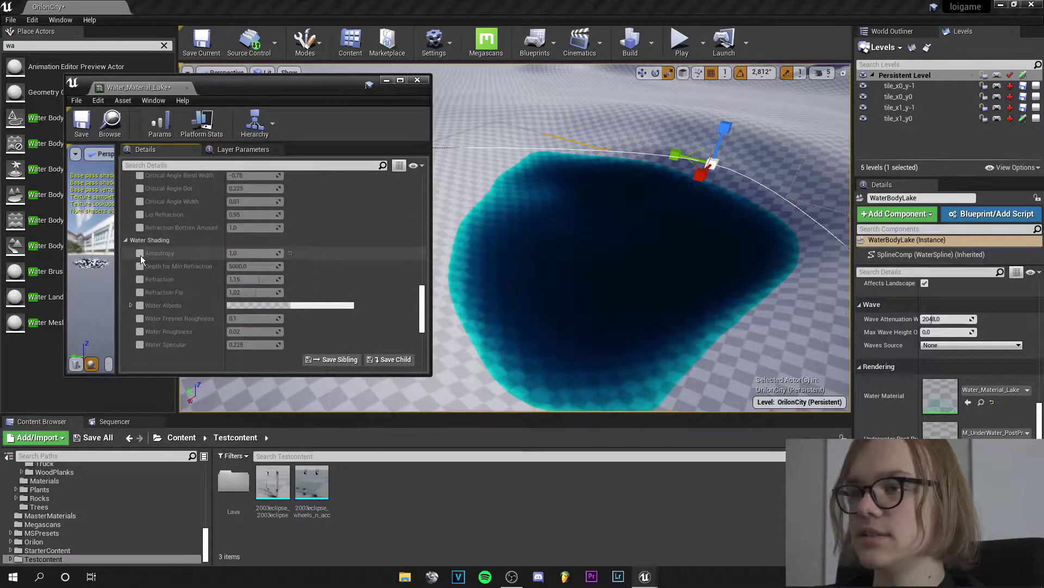
left_click(140, 253)
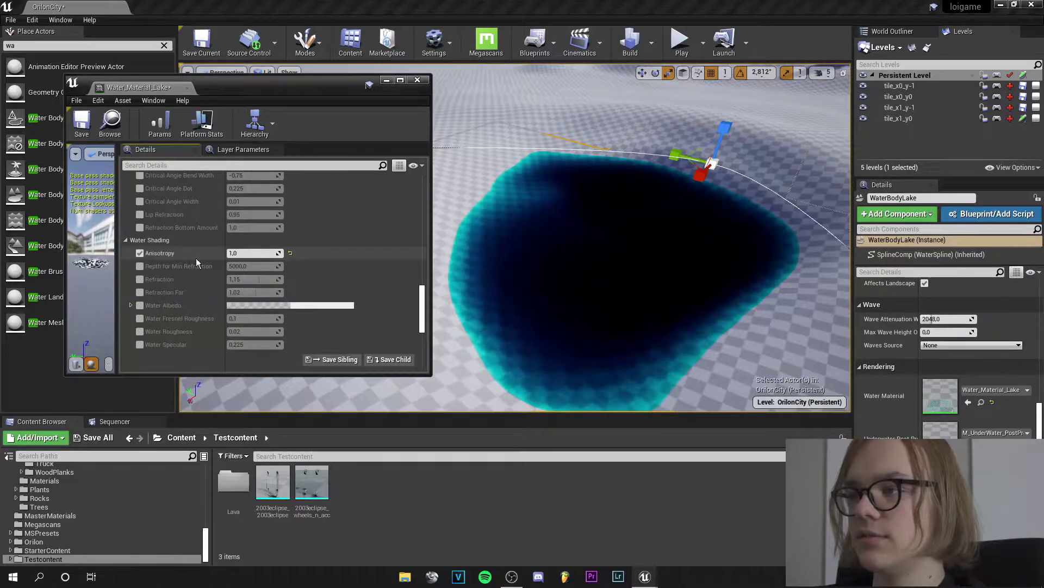
- Set the Anisotropy of the lake material to 0.4
mouse_move(544, 245)
right_mouse_down()
mouse_move(609, 256)
mouse_move(555, 218)
mouse_move(500, 315)
mouse_move(555, 267)
mouse_move(533, 264)
mouse_move(468, 291)
mouse_move(549, 250)
right_mouse_up()
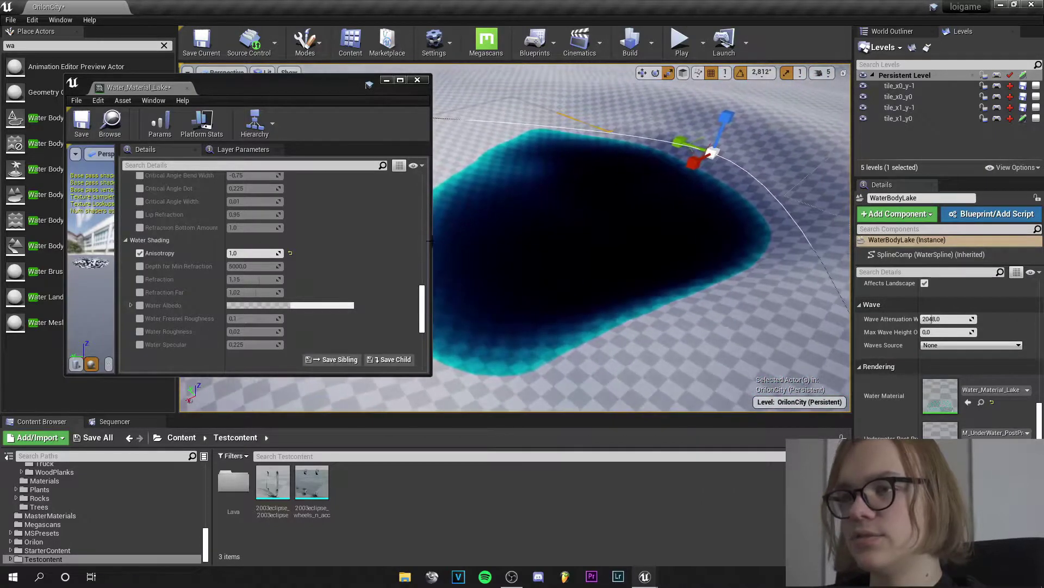
left_click(259, 253)
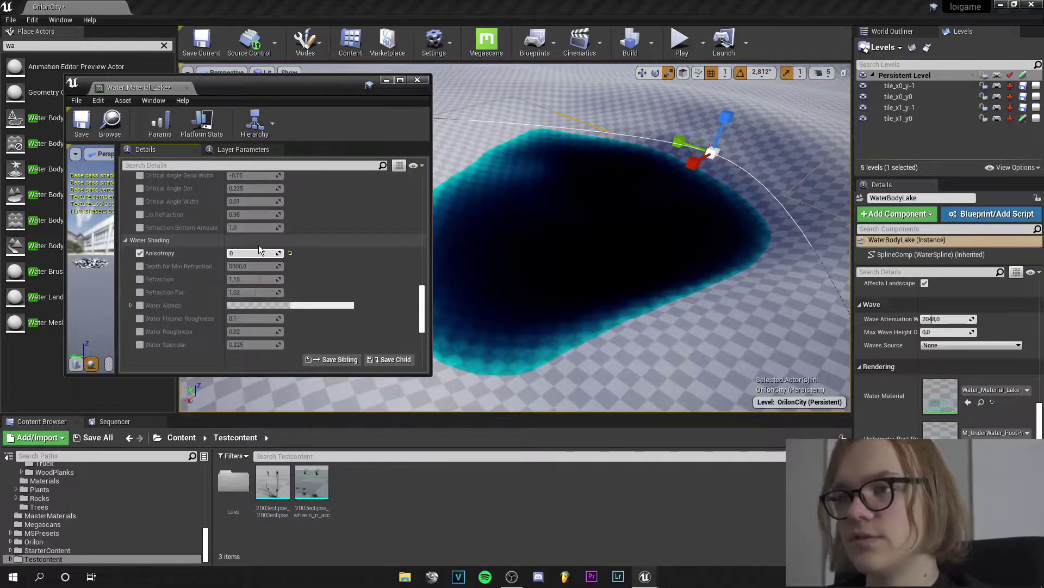
type("0,4")
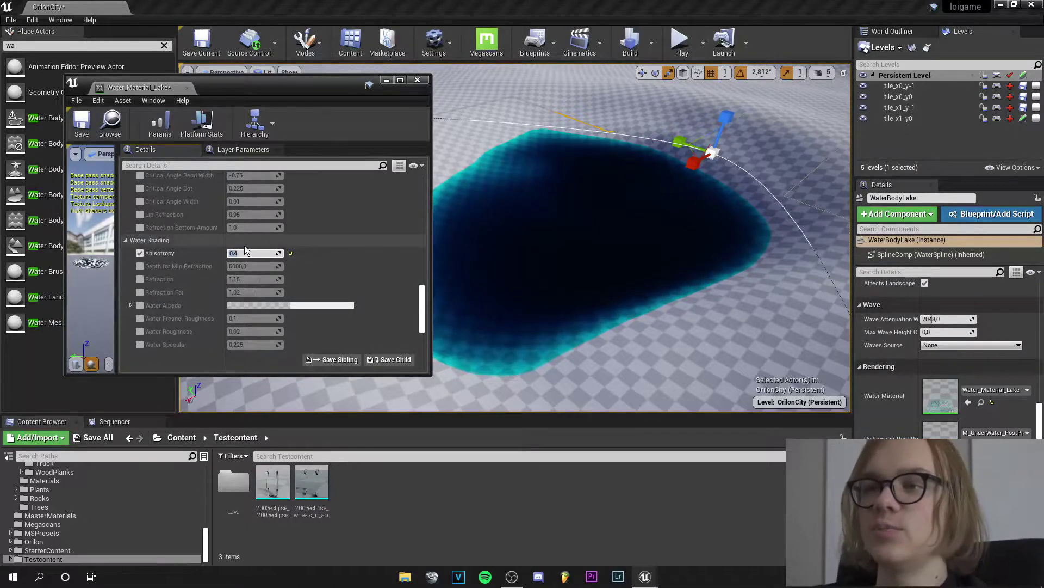
- Enable the Depth for Min Refraction override, raise it to about 43298 and check the lake's appearance
left_click(140, 266)
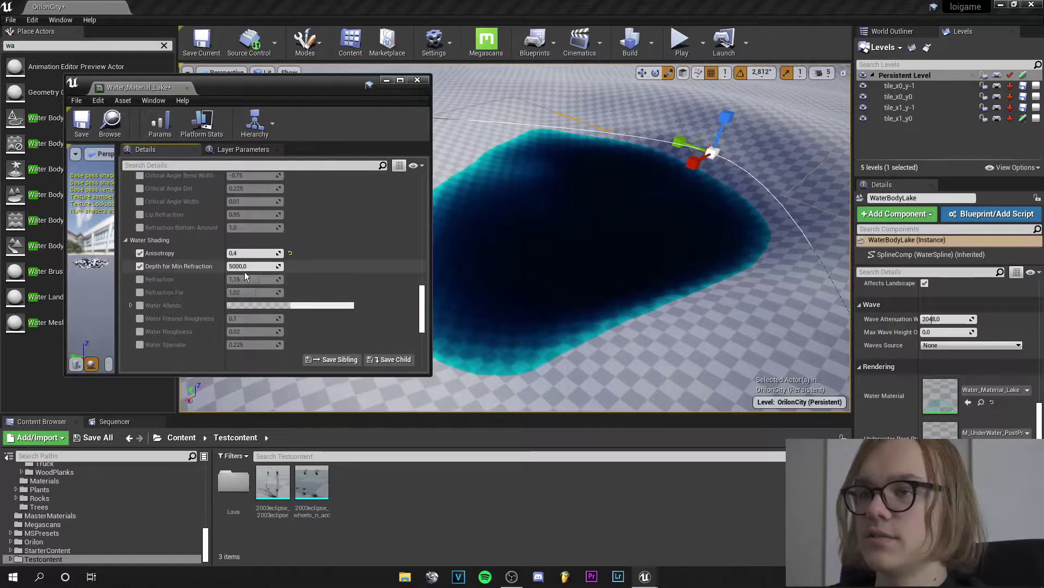
left_click_drag(244, 267, 275, 267)
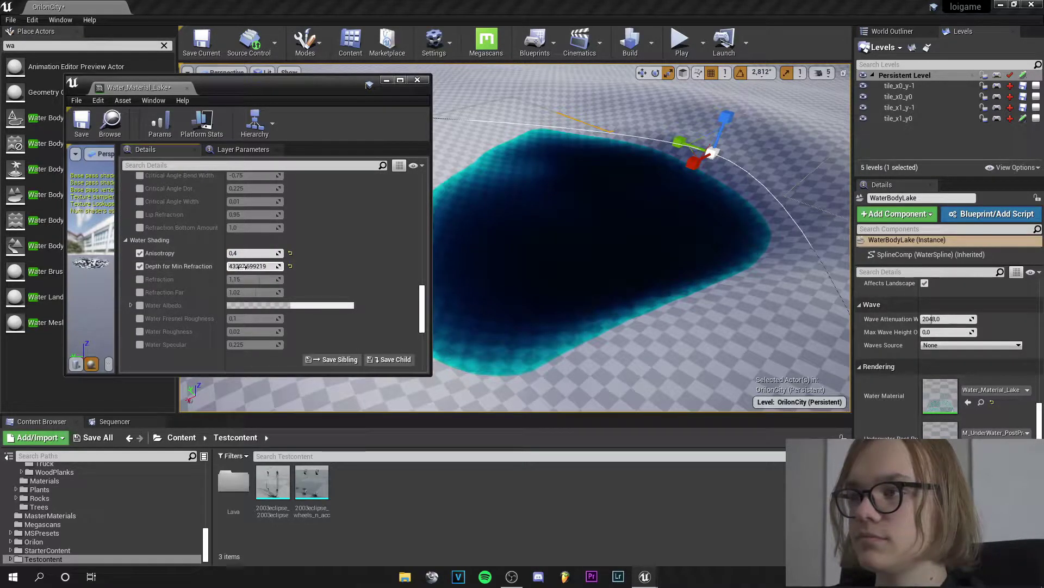
right_click_drag(642, 238, 599, 239)
scroll(629, 332, "down", 8)
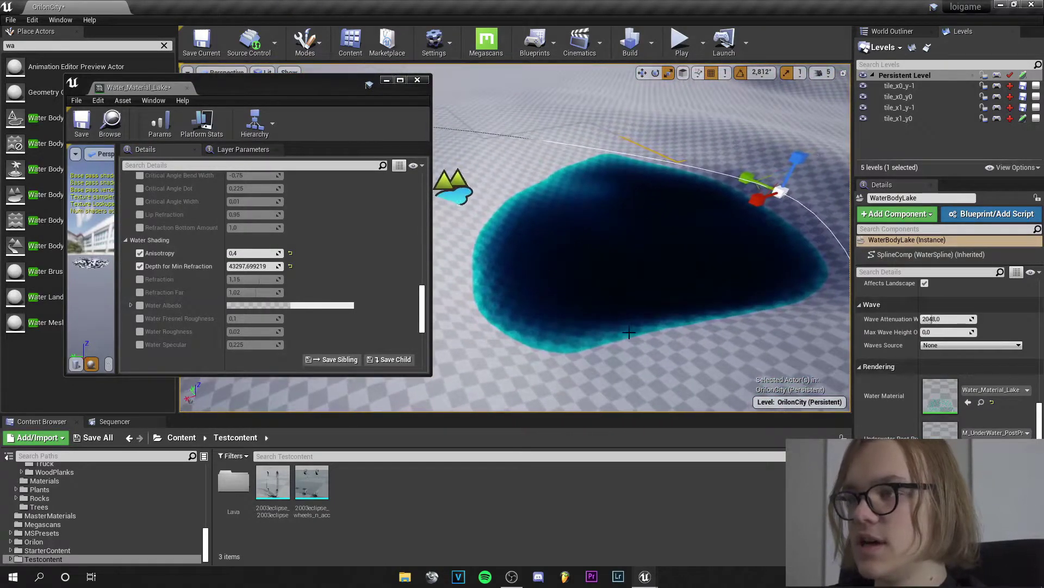
- Inspect the lake from a steeper angle and reset Depth for Min Refraction to its default of 5000
right_click_drag(635, 331, 583, 365)
right_click_drag(554, 286, 669, 332)
right_click_drag(522, 234, 525, 235)
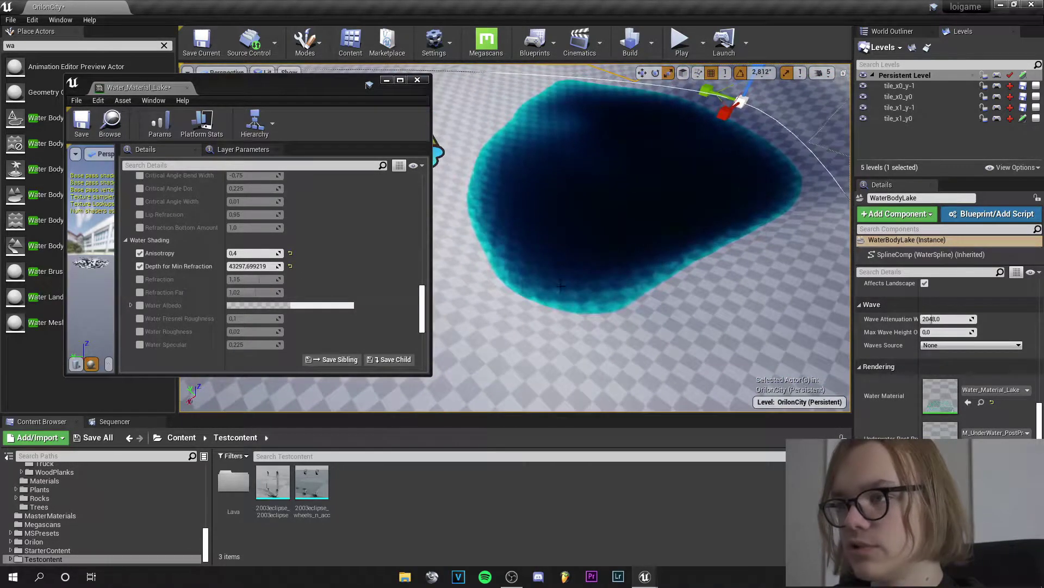
left_click(290, 266)
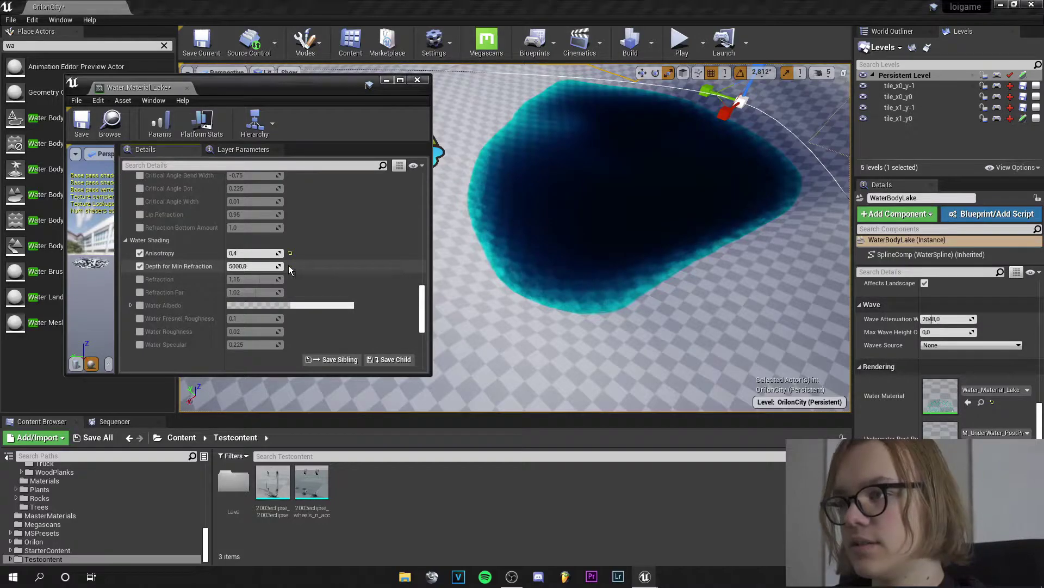
- Enable the Refraction override and try values of 1.0 and 1.2, checking the lake
left_click(140, 280)
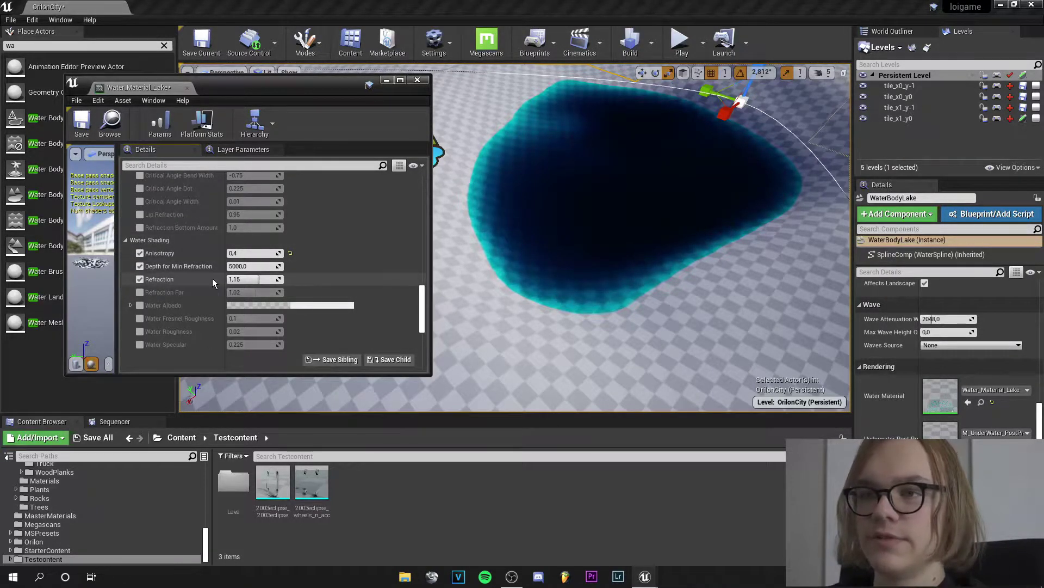
left_click(251, 279)
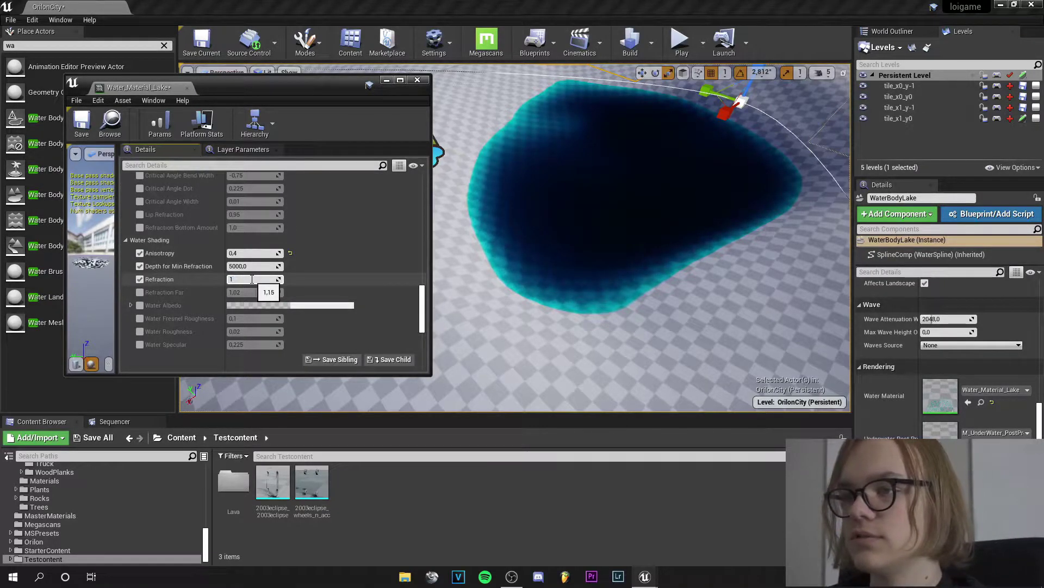
type("1,0")
key("Return")
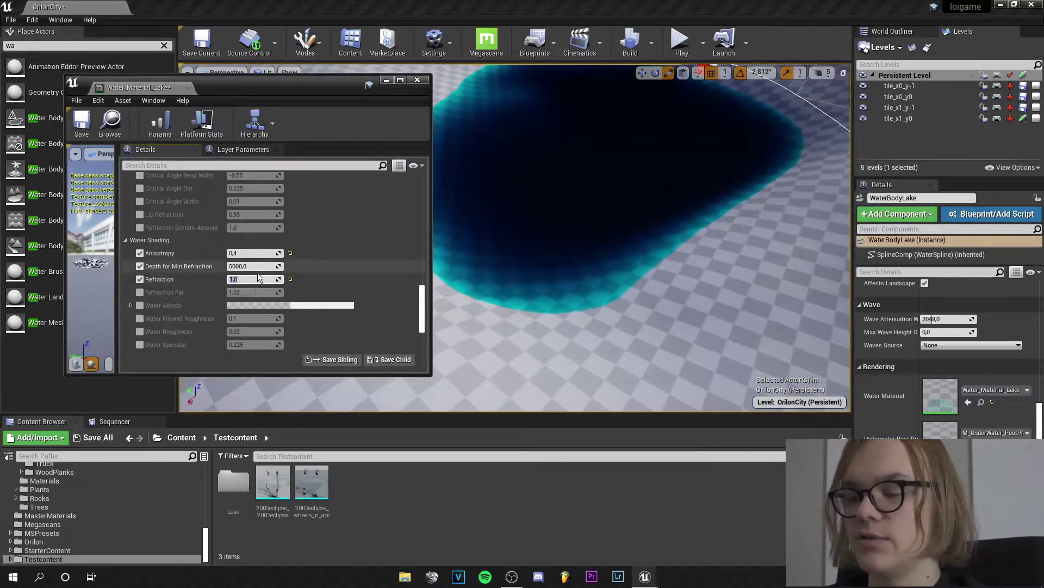
key("Return")
right_click_drag(641, 238, 696, 253)
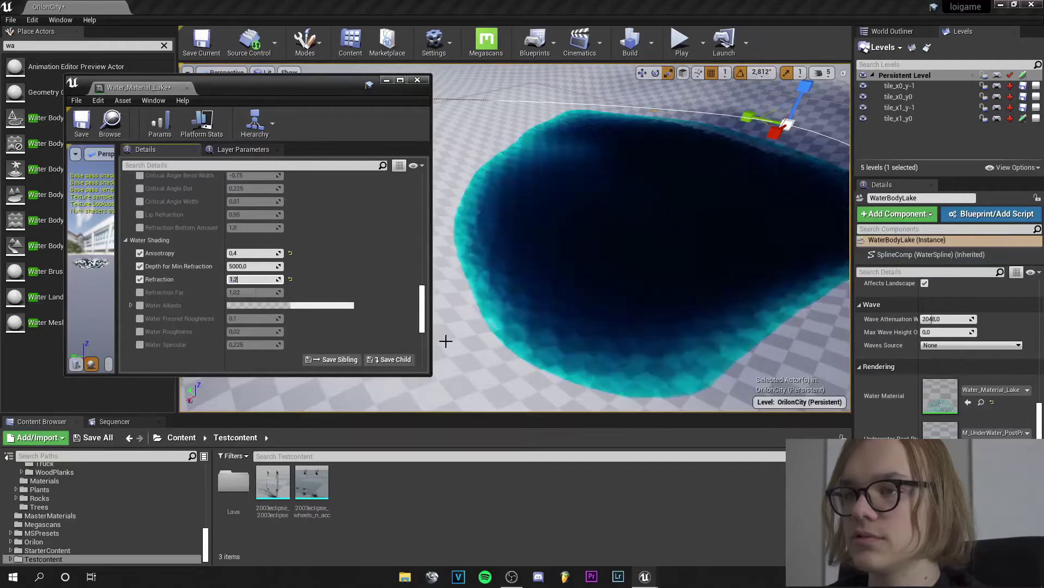
- Reset Refraction to its default of 1.15 and view the lake from several distances
right_click_drag(482, 331, 425, 294)
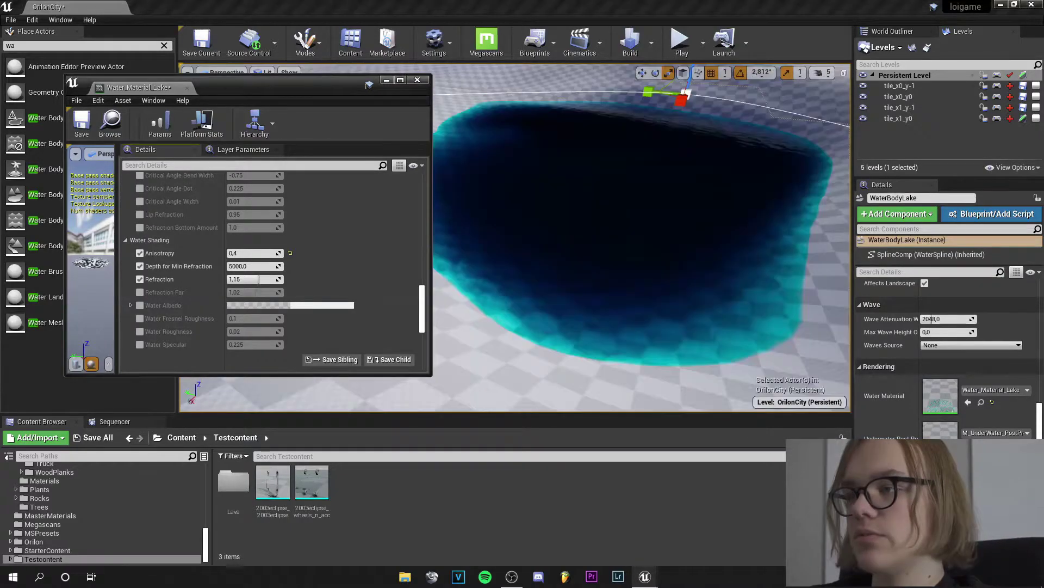
right_click_drag(426, 294, 410, 272)
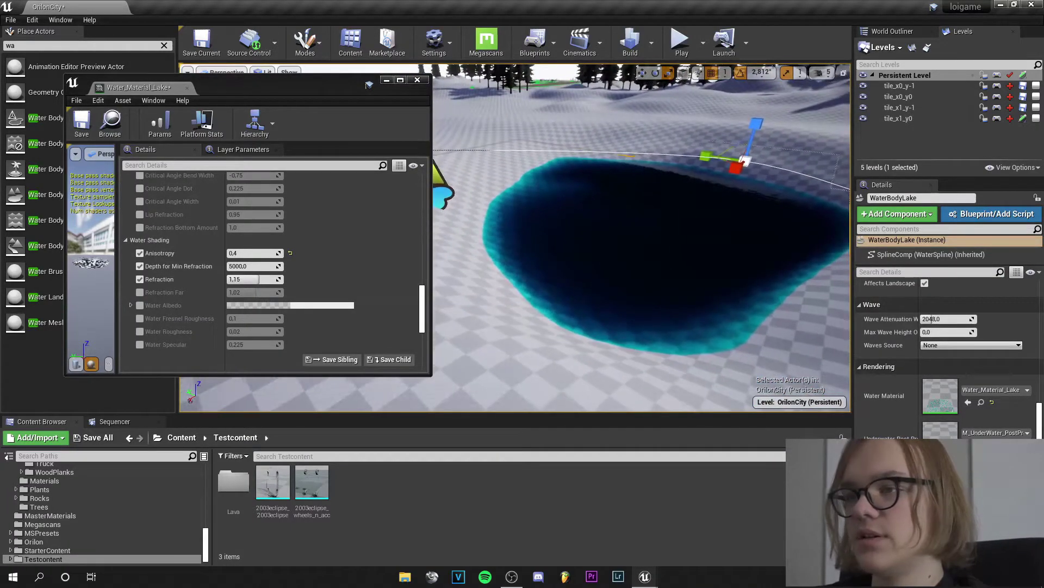
right_click_drag(509, 310, 443, 321)
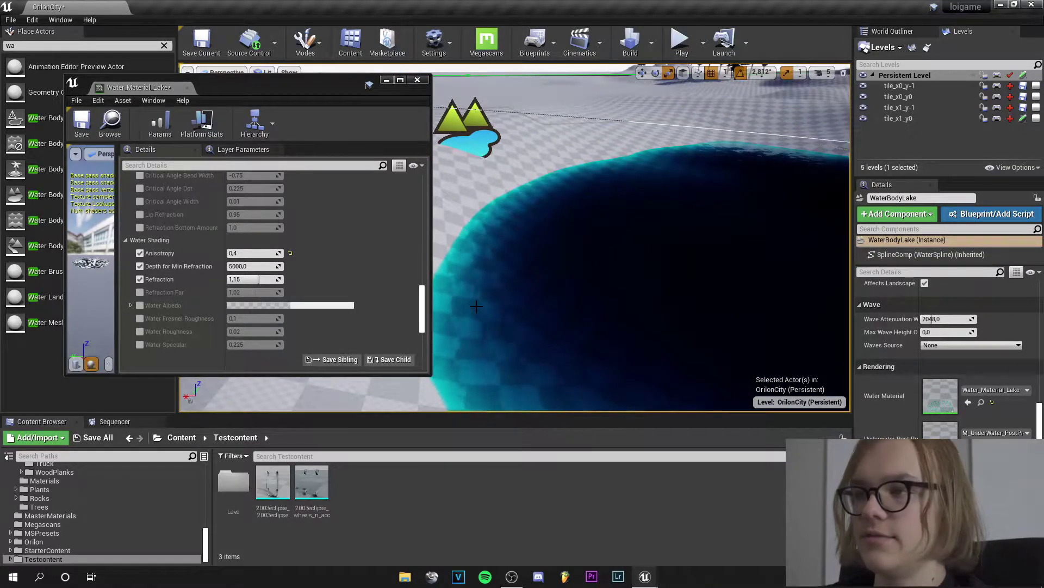
right_click_drag(476, 307, 476, 300)
- Enable the Refraction Far override, try a value of 10.0, and reset it to its default of 1.02
left_click(140, 292)
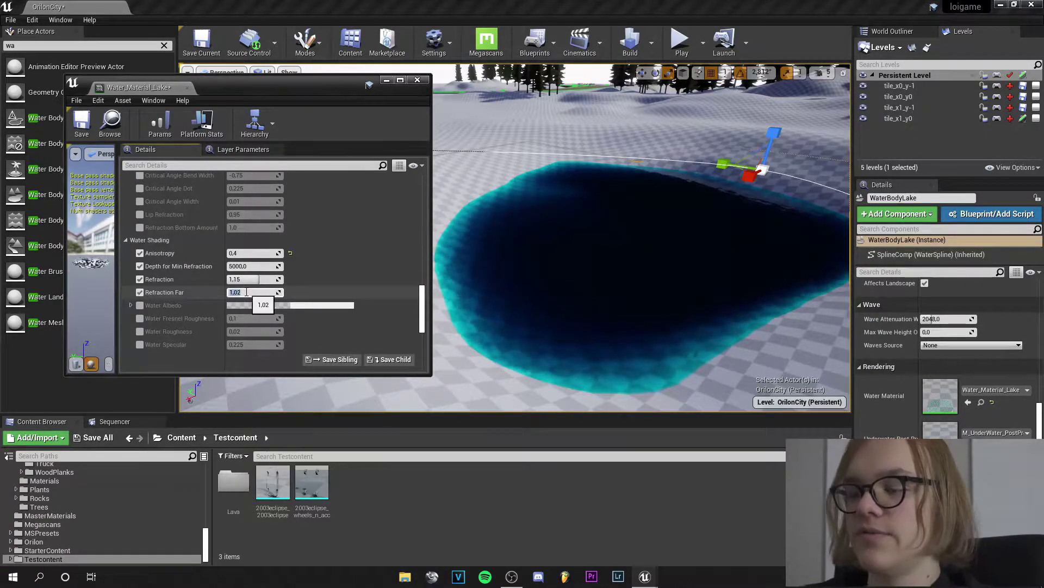
type("0")
key("Return")
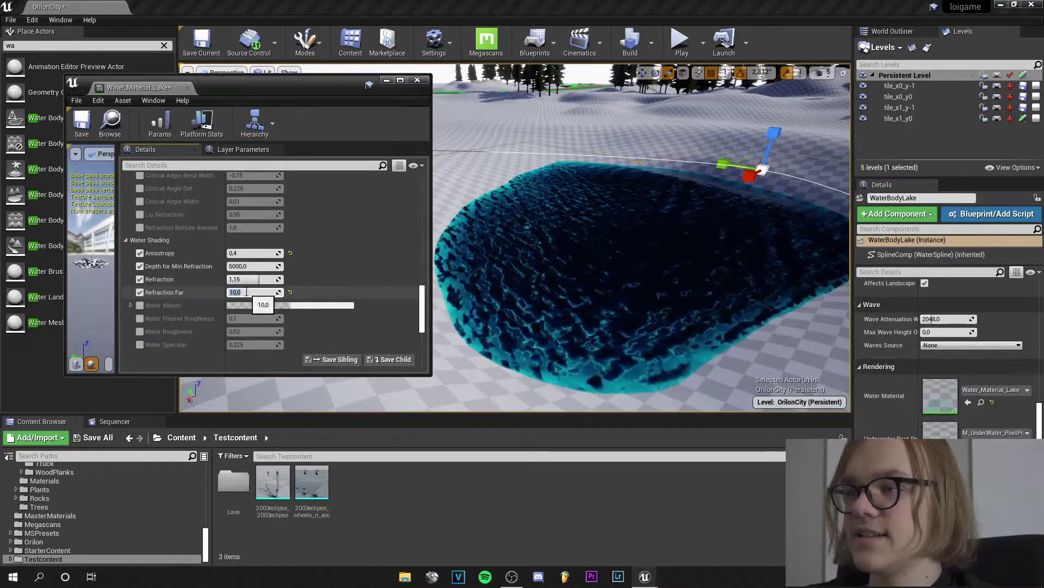
left_click(291, 293)
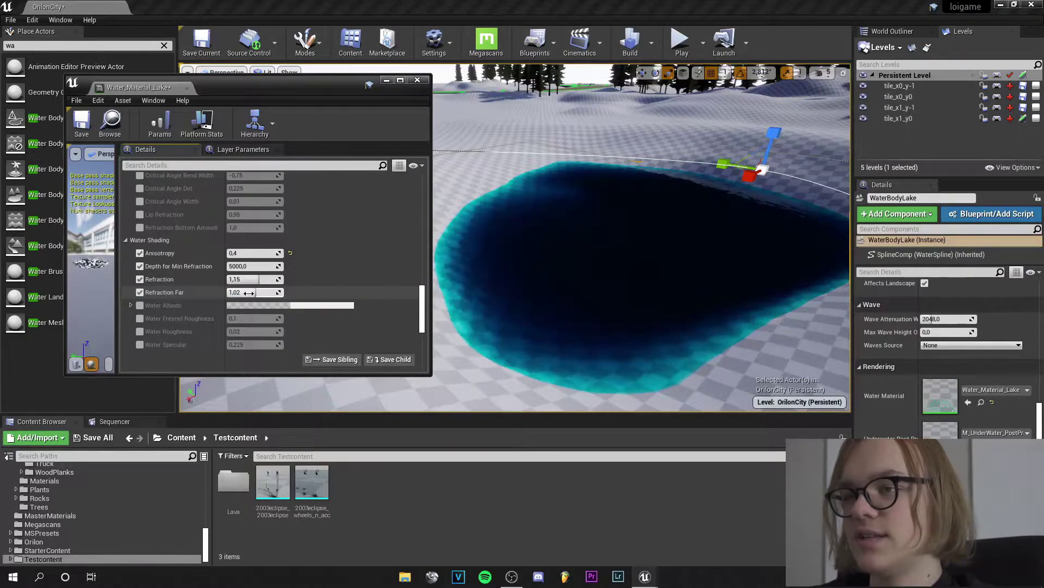
- Enable the Water Albedo override and set its color to a dark red with saturation about 0.63 and value about 0.12
left_click(140, 305)
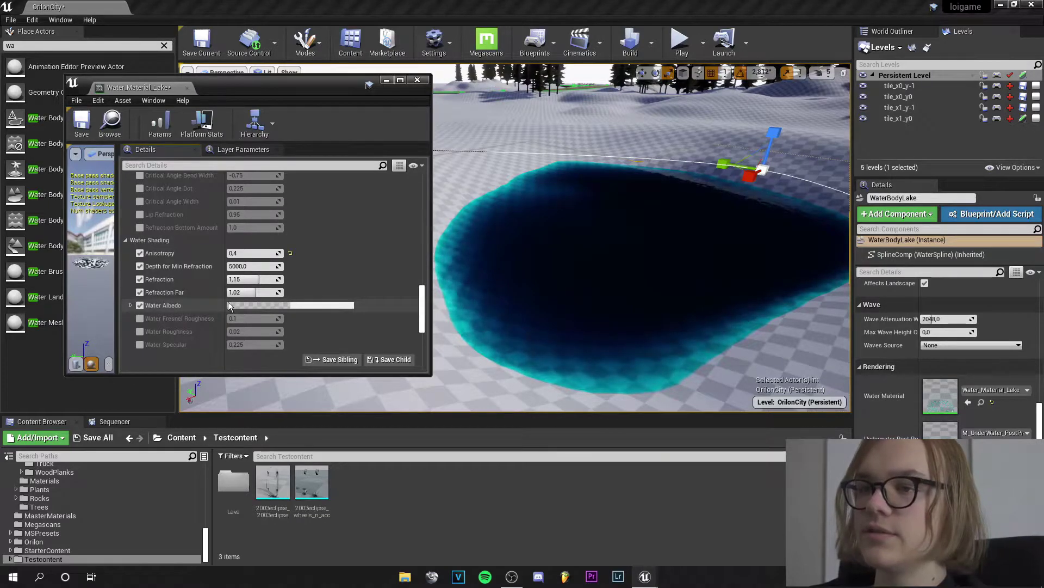
left_click(311, 306)
left_click_drag(409, 299, 218, 213)
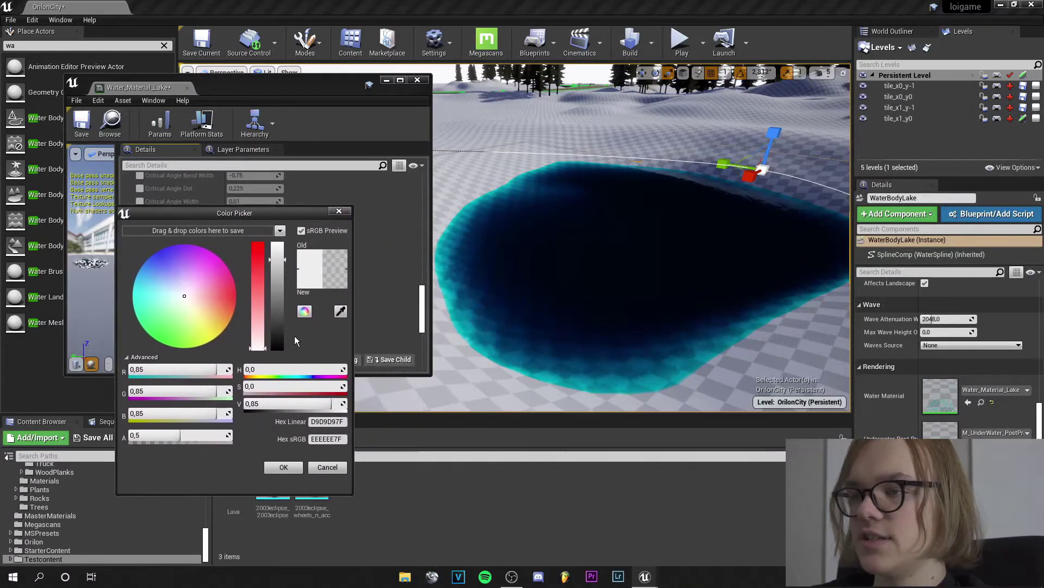
left_click(278, 336)
left_click_drag(248, 383, 308, 383)
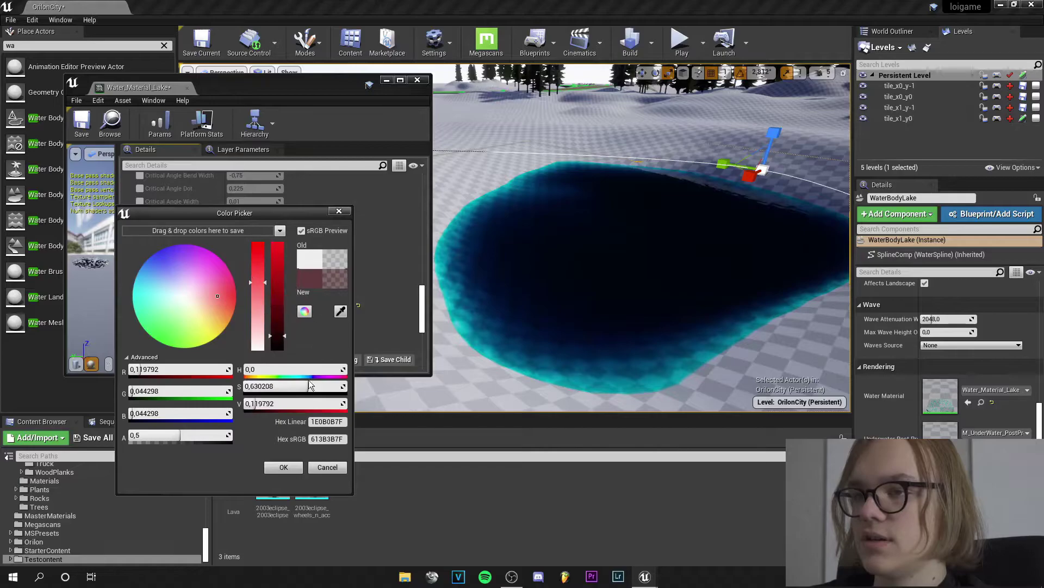
left_click(282, 465)
- Check the lake with the new albedo and reset Water Albedo to its default color
left_click_drag(490, 348, 484, 267)
right_click_drag(484, 267, 582, 278)
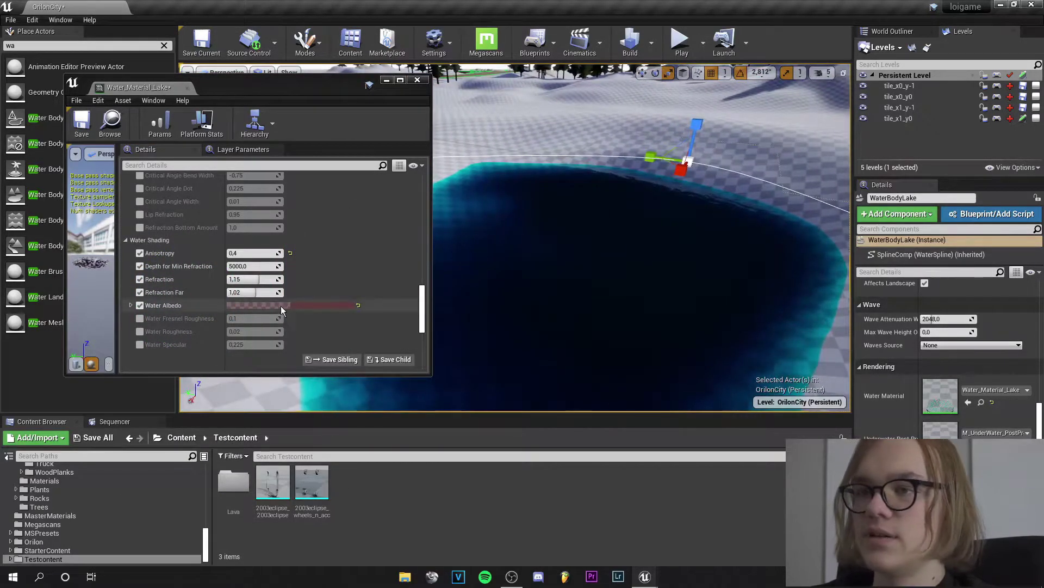
left_click(358, 304)
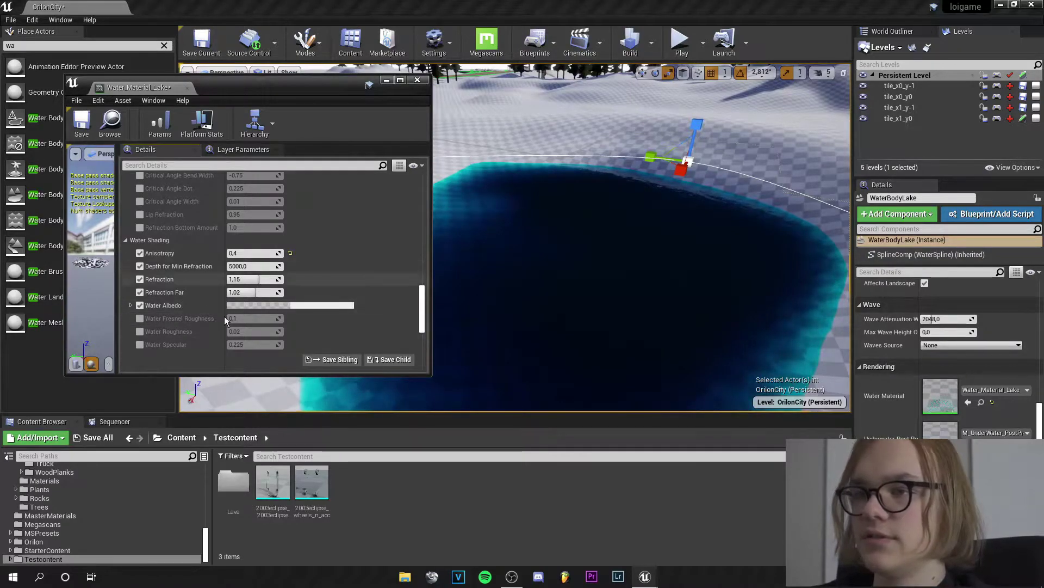
- Enable the Water Fresnel Roughness override and set it to 10.0, viewing the lake surface at a low angle
left_click(140, 318)
right_click_drag(535, 347, 590, 332)
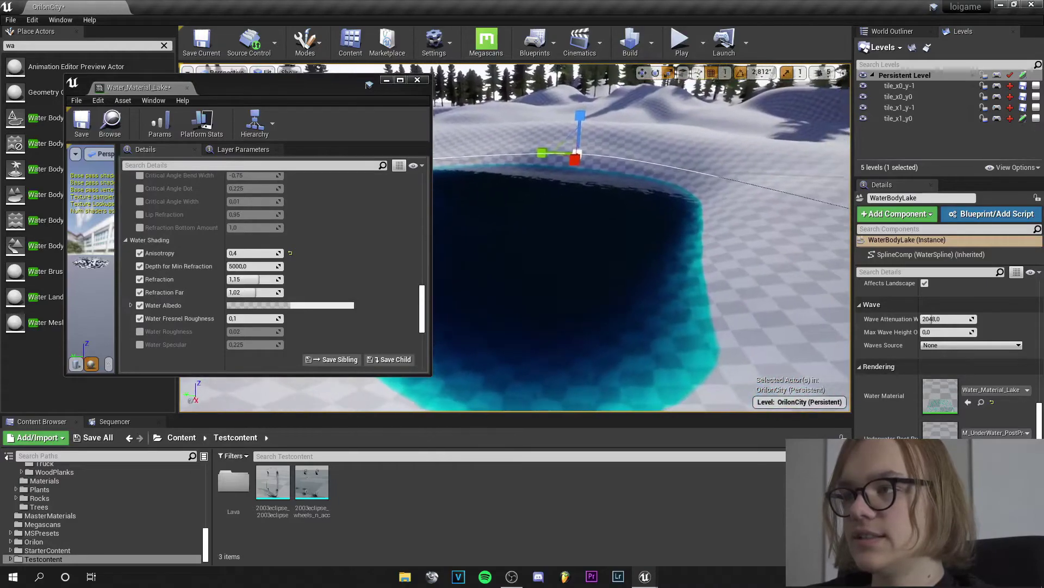
right_click_drag(587, 247, 571, 250)
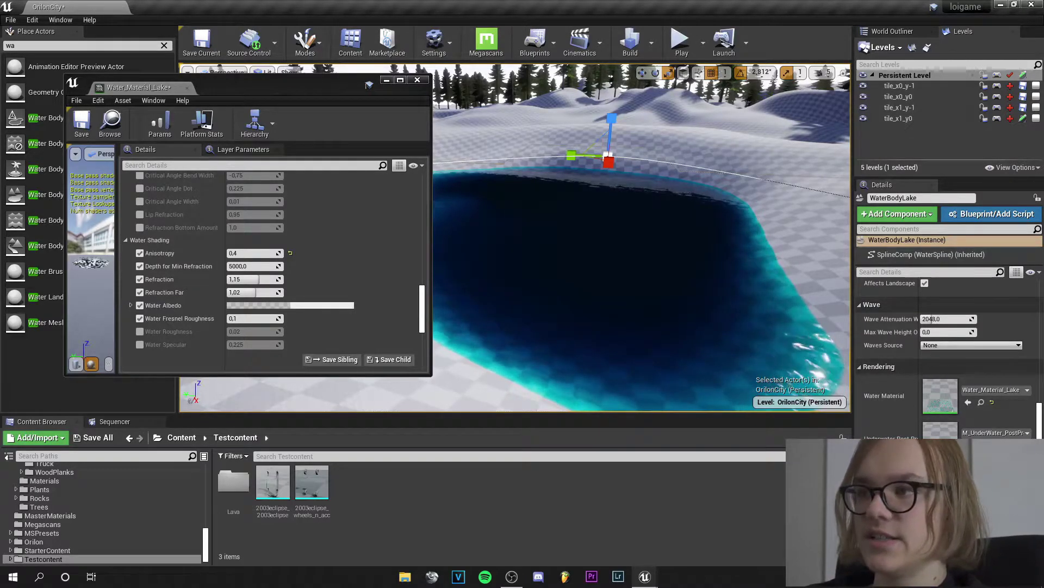
right_click_drag(588, 247, 571, 233)
left_click(243, 318)
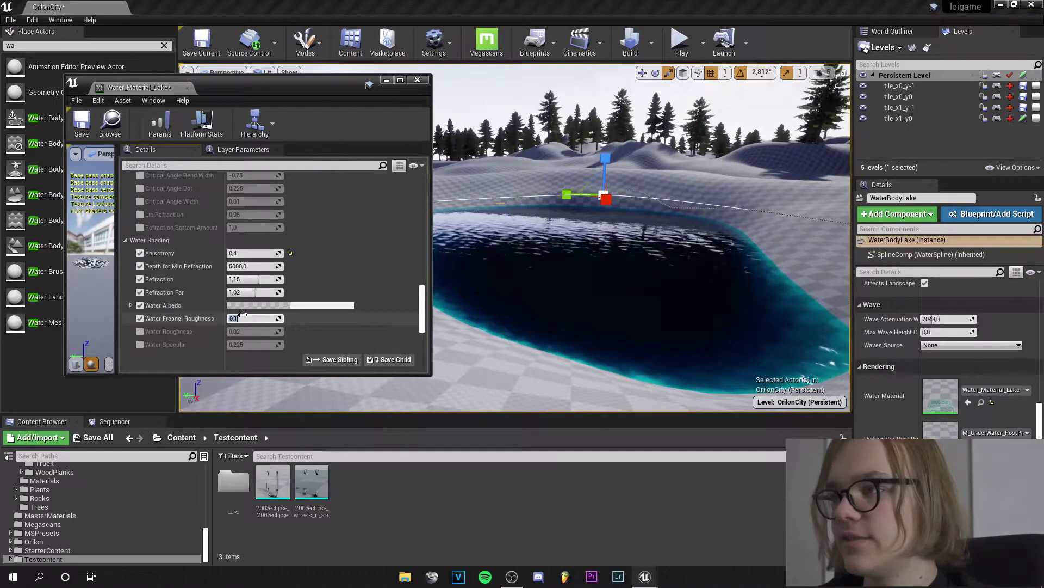
type("10")
key("Return")
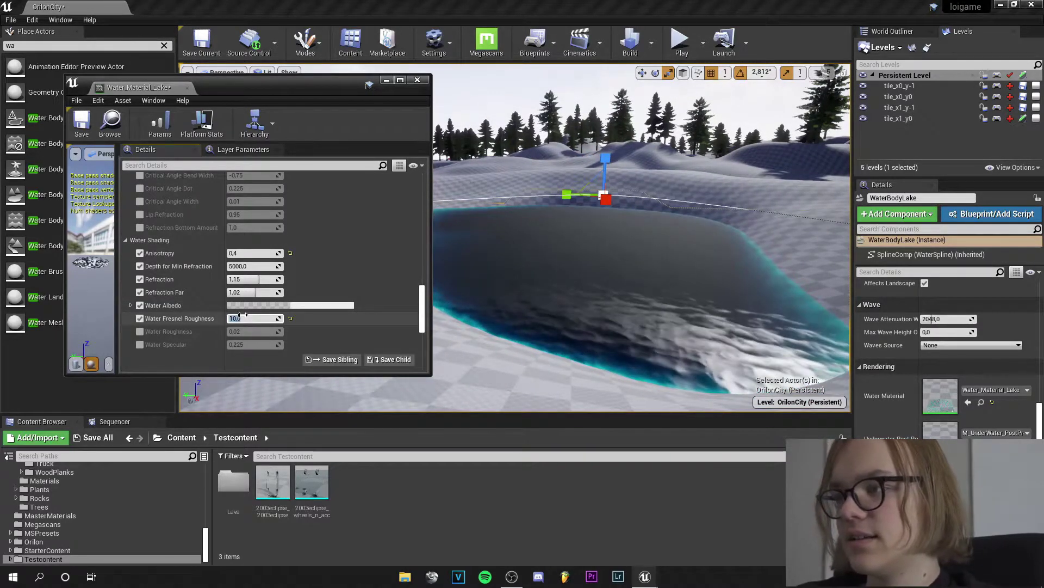
right_click_drag(685, 284, 668, 246)
- Set Water Fresnel Roughness to 2.0 and compare the water with the override off and on
left_click(250, 318)
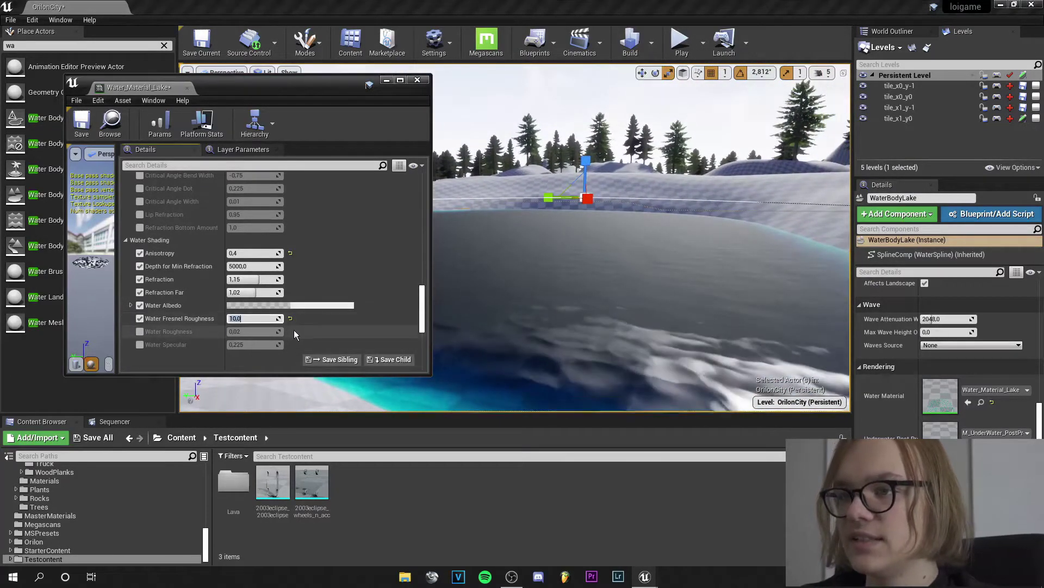
type("2")
key("Return")
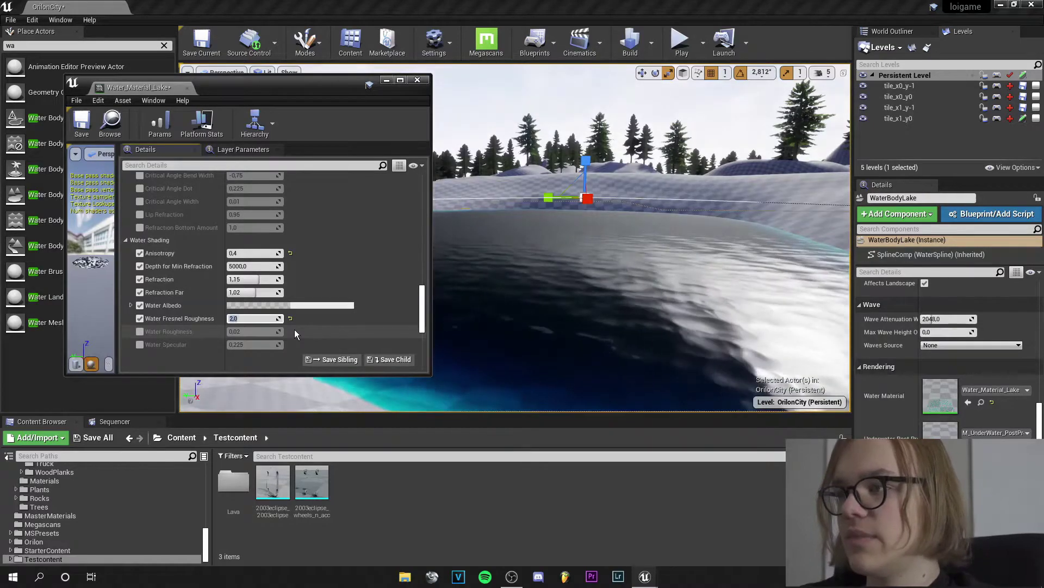
right_click_drag(616, 297, 642, 303)
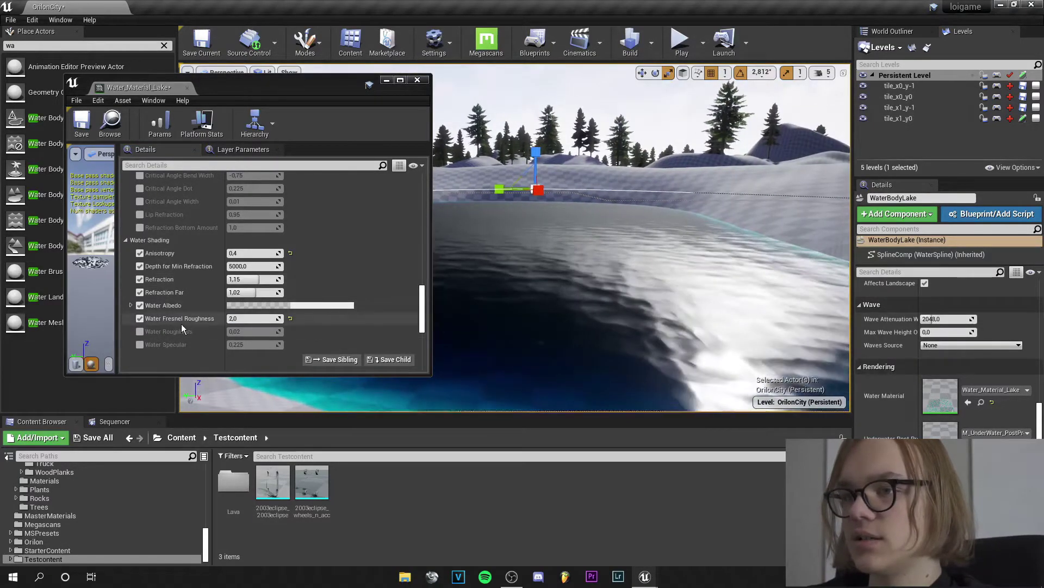
left_click(140, 319)
left_click(139, 318)
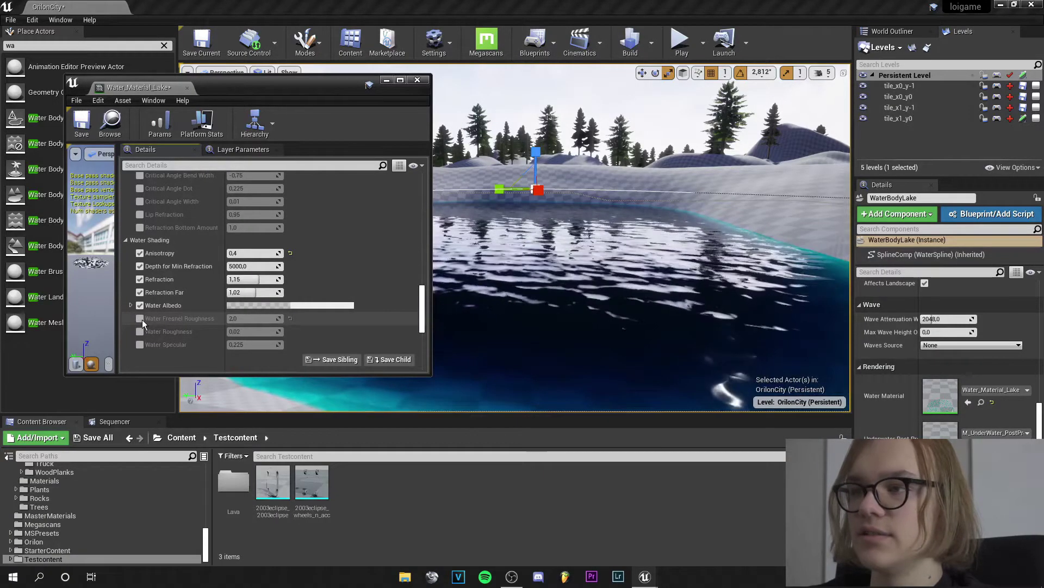
- Reset Water Fresnel Roughness to its default, set it to 0.2, and view the lake from above
left_click(290, 320)
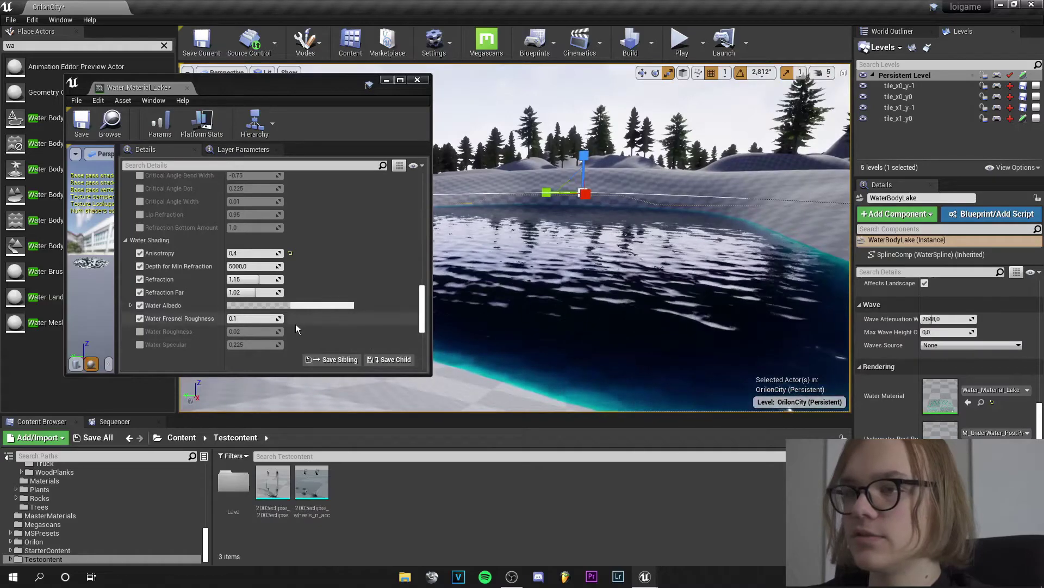
left_click(253, 319)
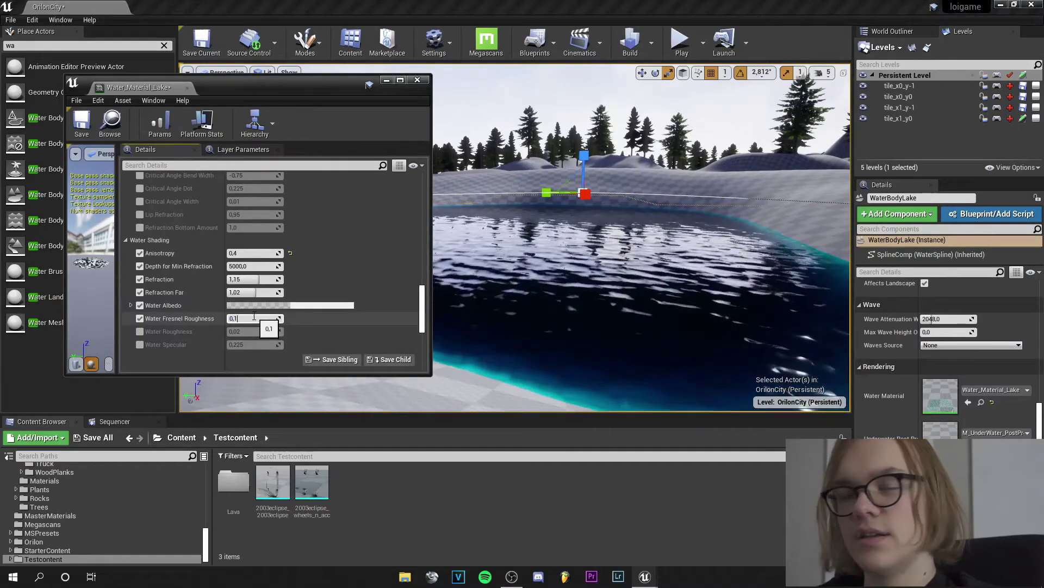
key("BackSpace")
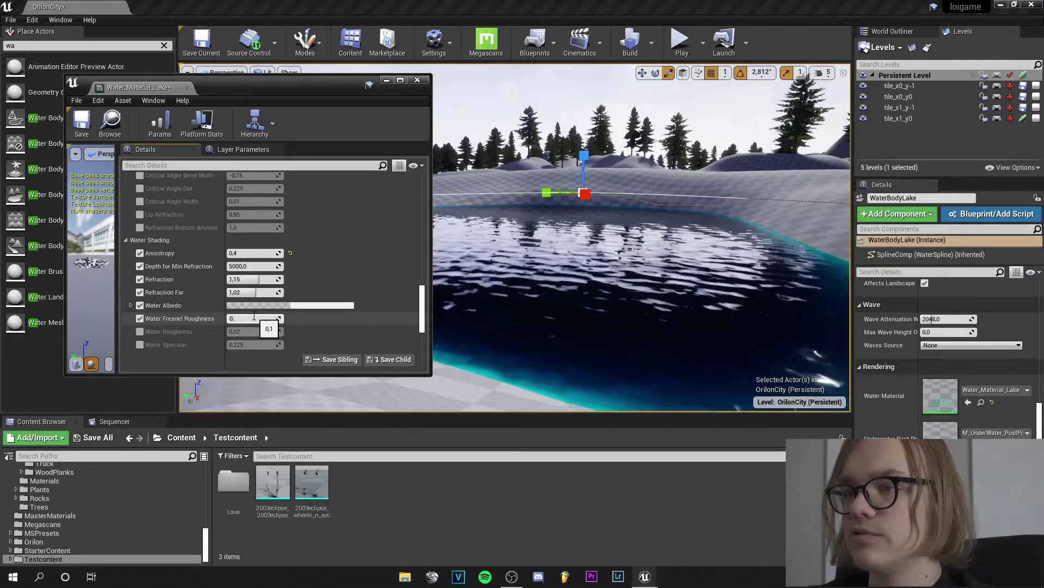
type("2")
key("Return")
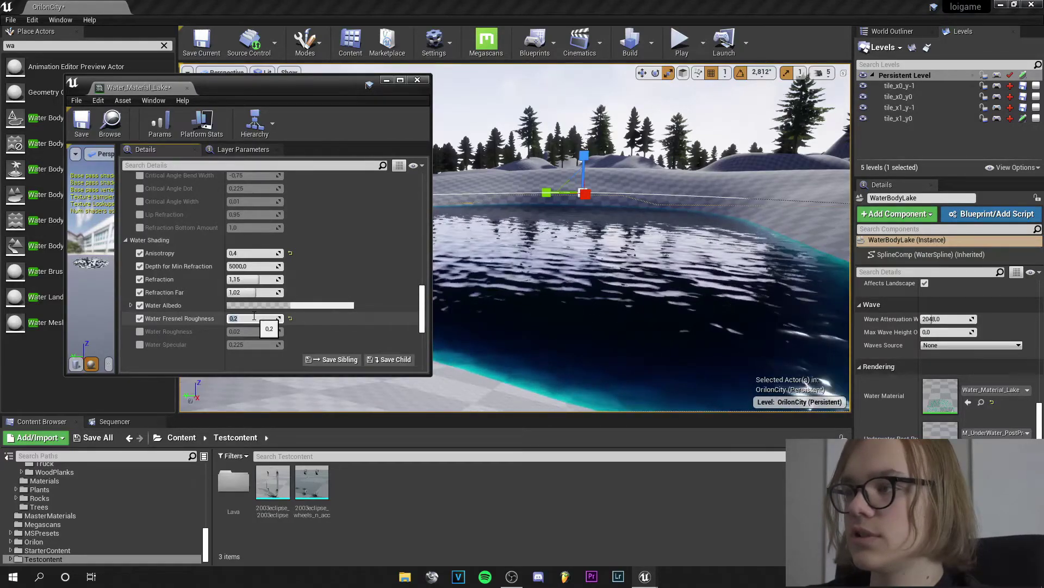
right_click_drag(490, 272, 463, 299)
key("s")
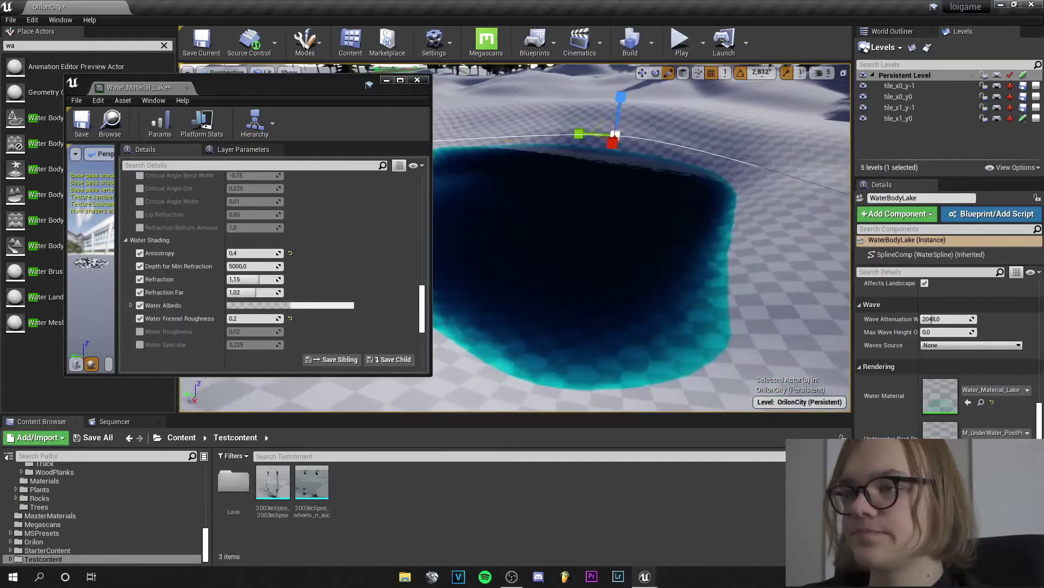
- Enable the Water Roughness override and set it to 20.0, checking the lake's reflections
left_click(139, 332)
right_click_drag(599, 245, 598, 242)
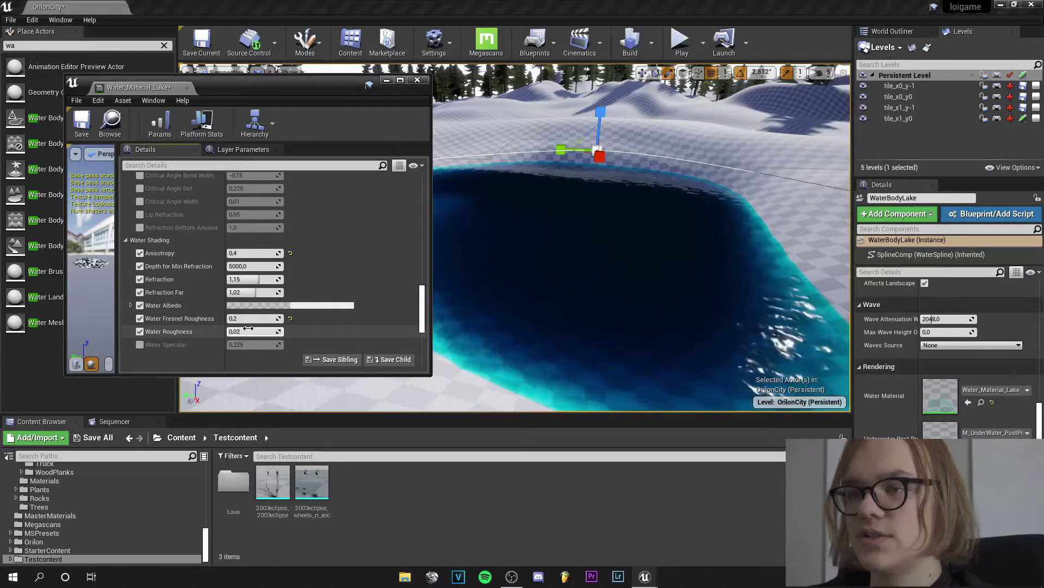
key("Return")
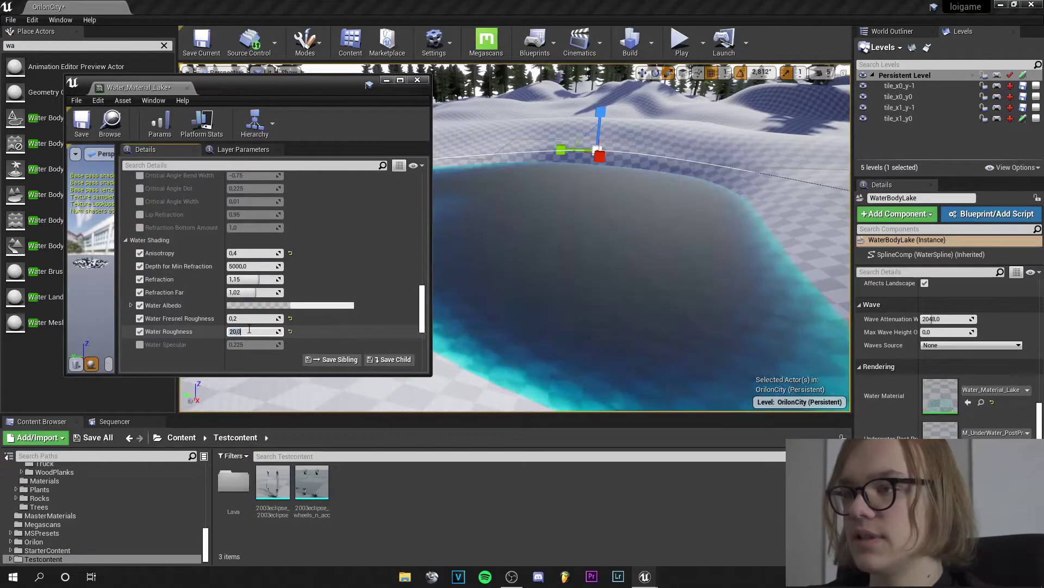
mouse_move(681, 207)
right_mouse_down()
mouse_move(631, 209)
mouse_move(631, 261)
mouse_move(626, 245)
mouse_move(549, 207)
mouse_move(560, 234)
mouse_move(585, 239)
mouse_move(681, 209)
right_mouse_up()
- Set Water Roughness to 0.05 and check the highlights on the lake surface
left_click(261, 331)
type("0,02")
key("Return")
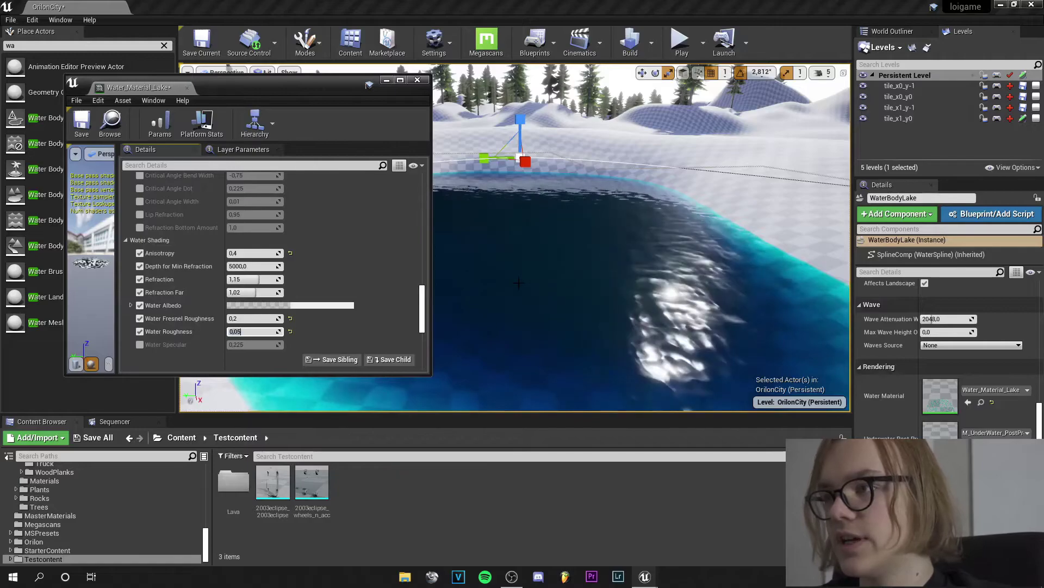
right_click_drag(519, 283, 486, 289)
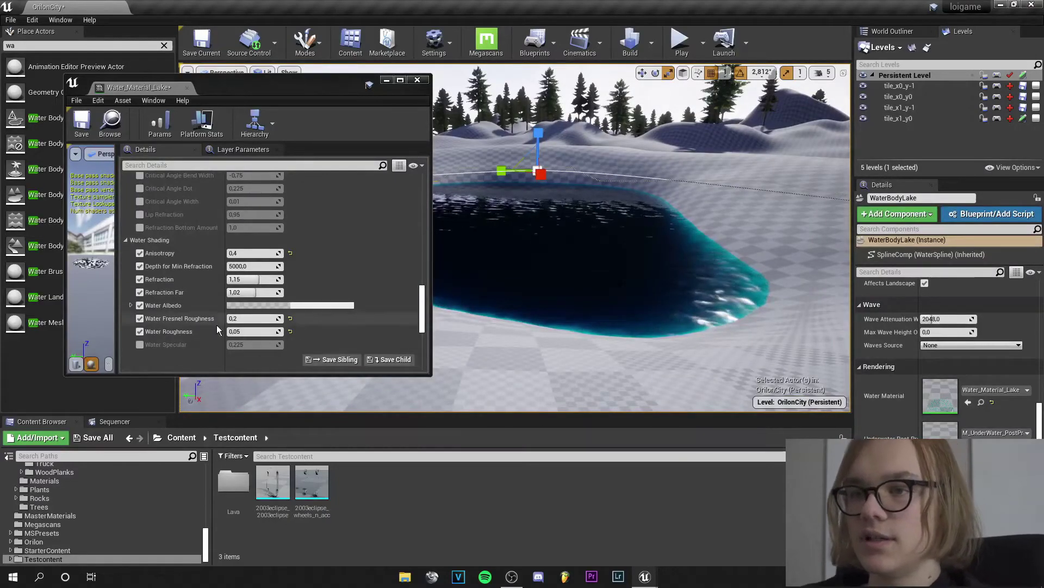
- Enable the Water Specular override, set it to 1.0, and check the highlights on the lake surface
left_click(139, 347)
mouse_move(489, 282)
right_mouse_down()
mouse_move(457, 310)
mouse_move(495, 287)
right_mouse_up()
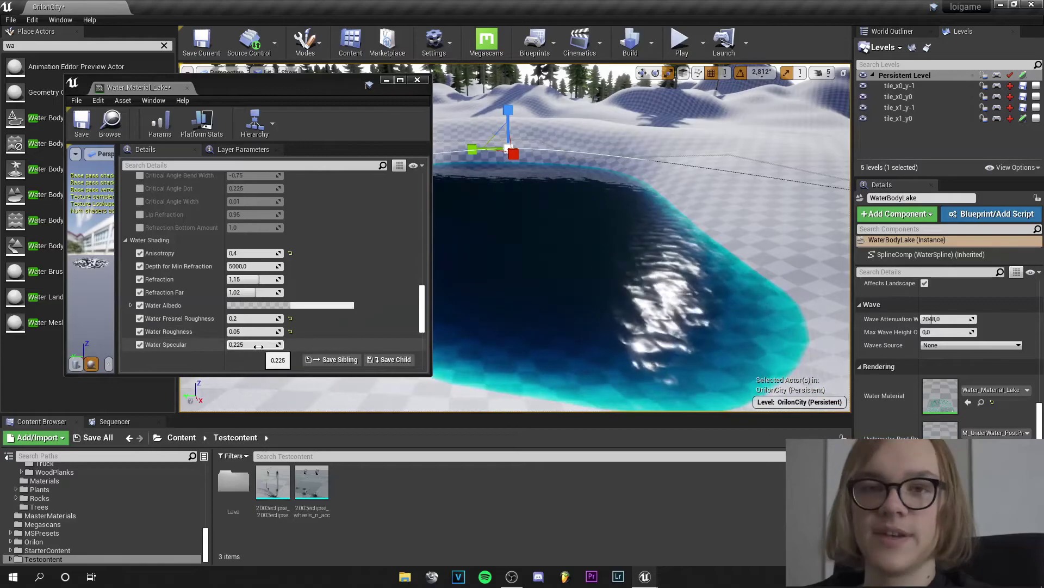
right_click_drag(516, 375, 572, 354)
right_click_drag(525, 275, 523, 291)
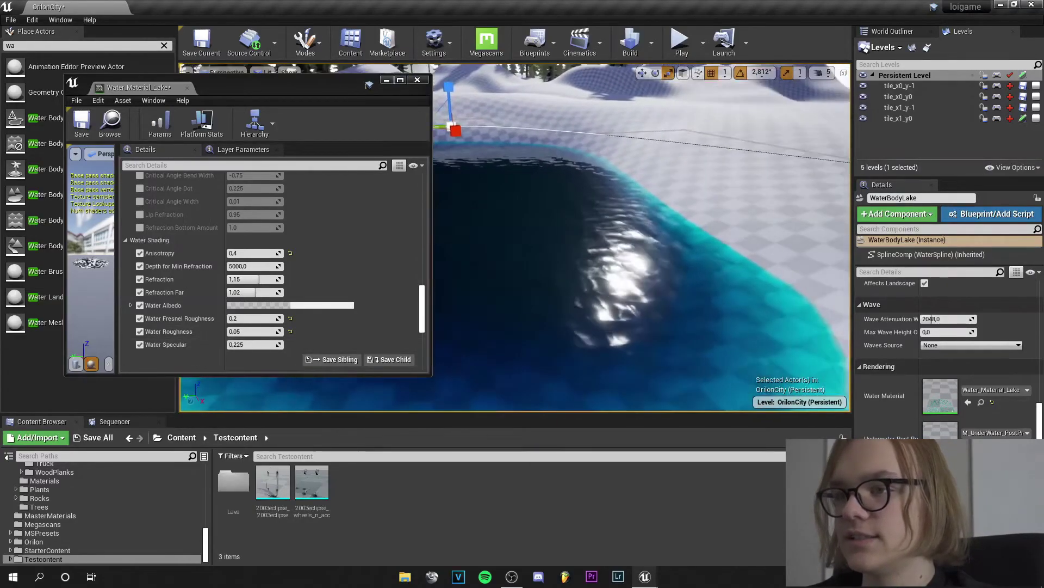
left_click(248, 346)
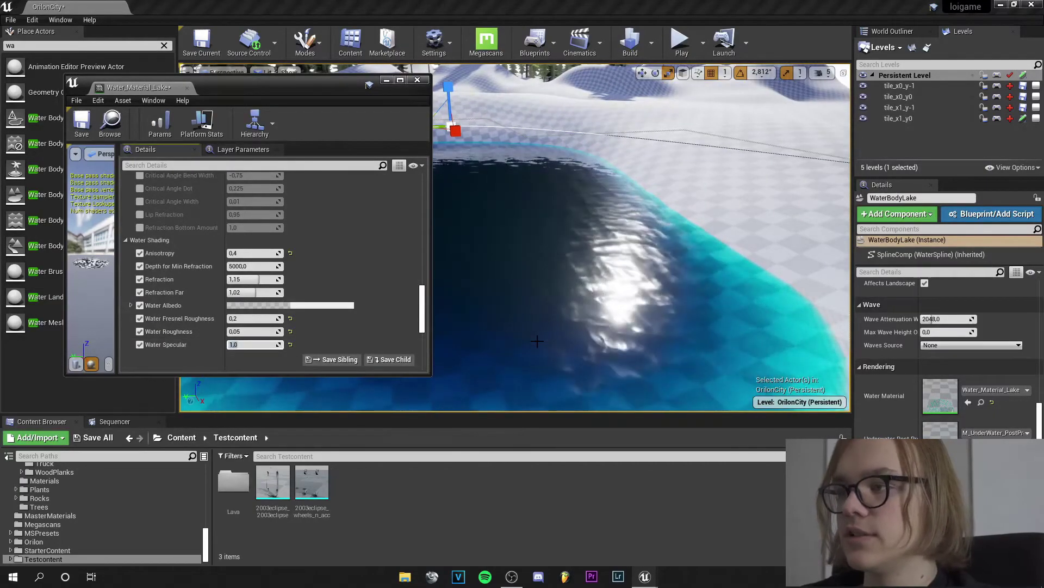
right_click_drag(489, 321, 463, 327)
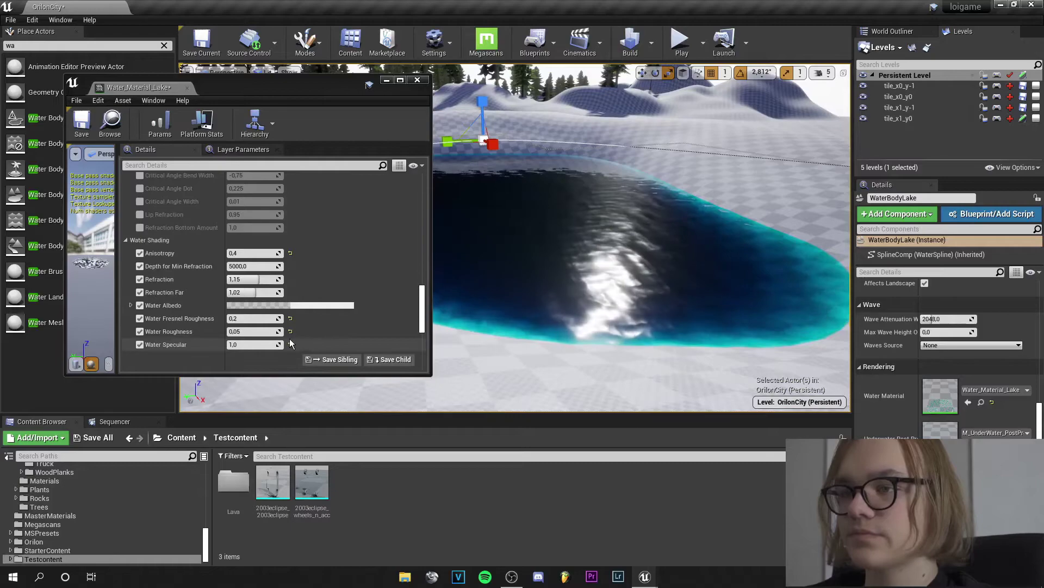
- Set Water Roughness to 0.02 and compare the lake's highlights with the Water Specular override off and on
left_click_drag(248, 330, 207, 338)
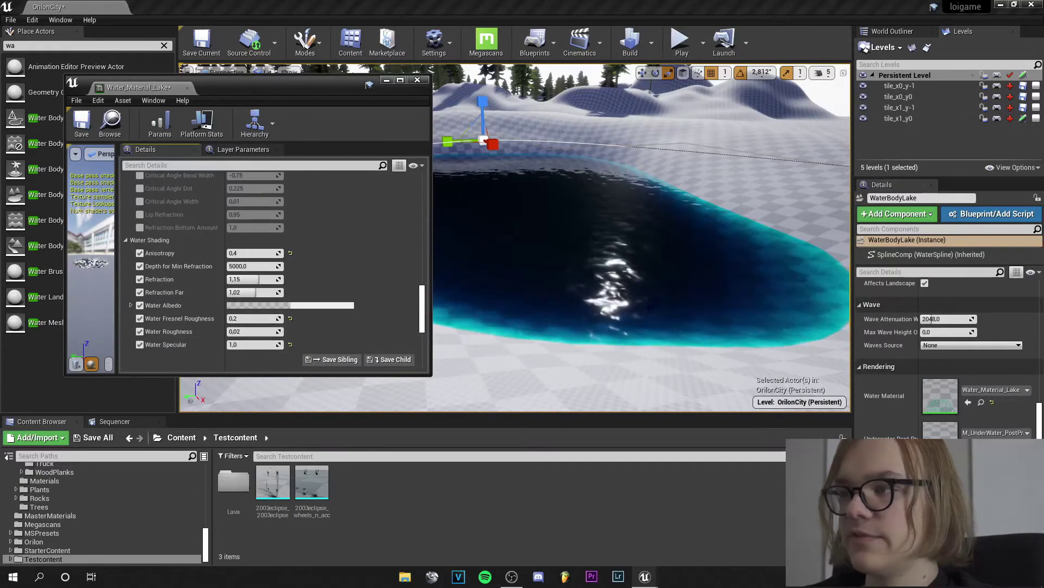
mouse_move(478, 310)
right_mouse_down()
mouse_move(468, 304)
mouse_move(489, 305)
mouse_move(490, 294)
right_mouse_up()
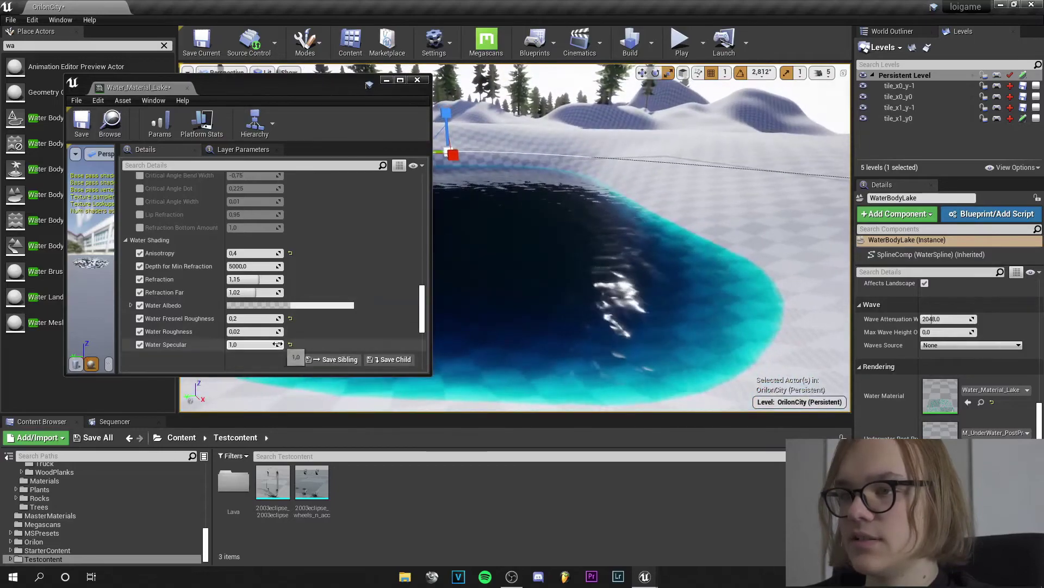
left_click(140, 344)
left_click(140, 344)
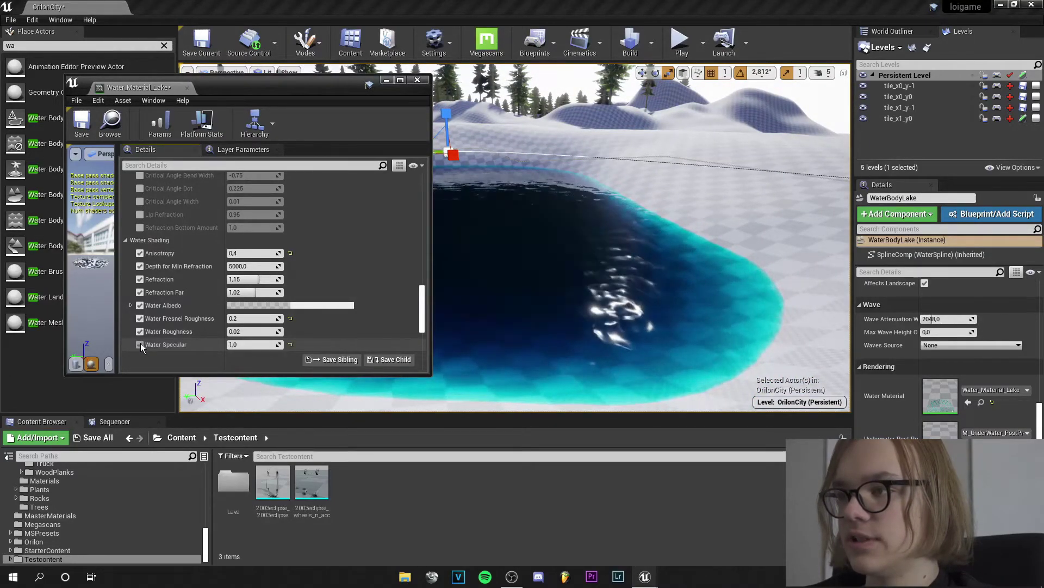
right_click_drag(544, 244, 514, 283)
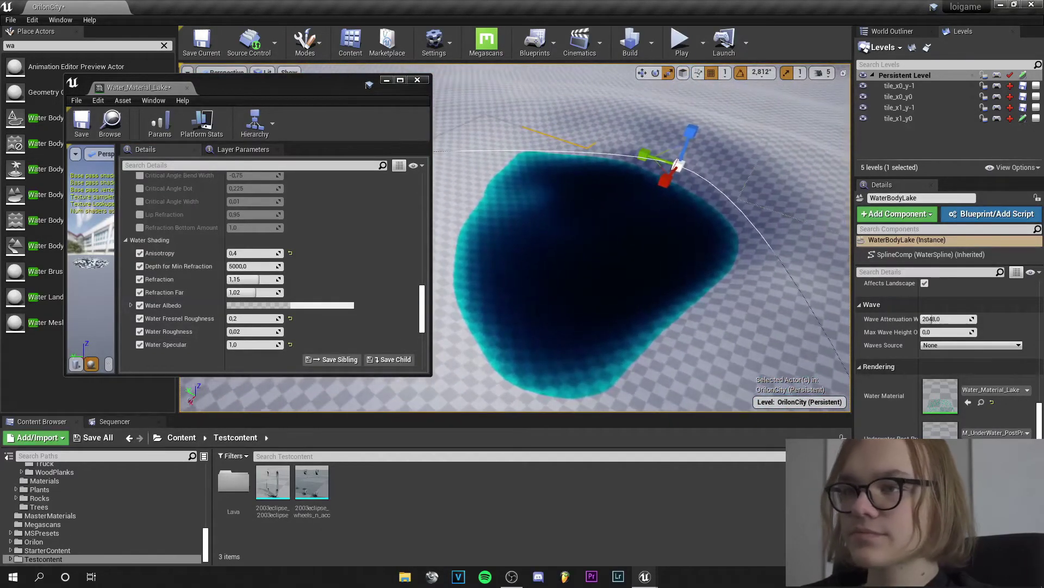
- Close the lake water material's editor and view the whole lake in the level
scroll(177, 270, "down", 1)
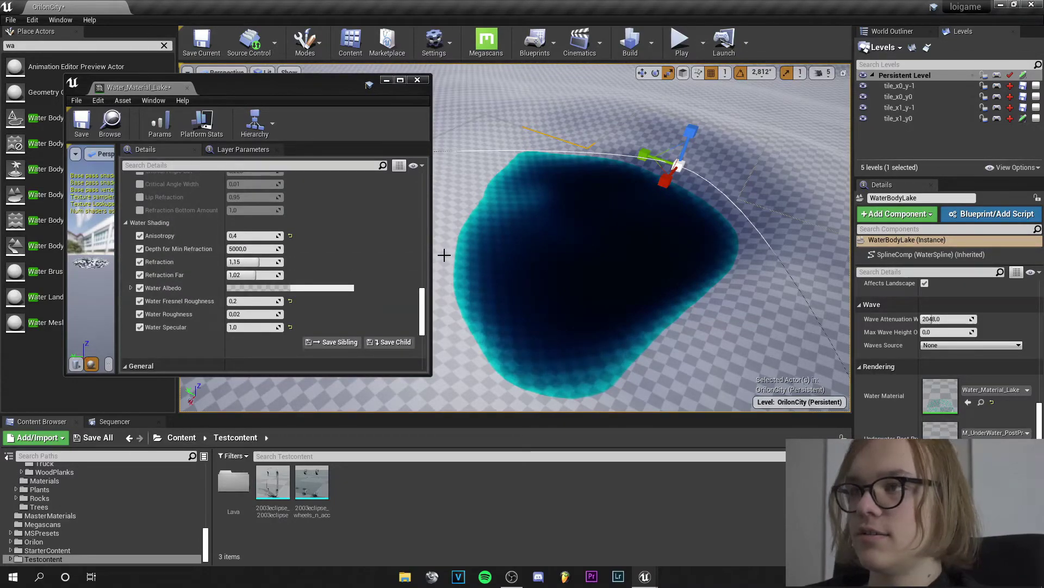
left_click(417, 80)
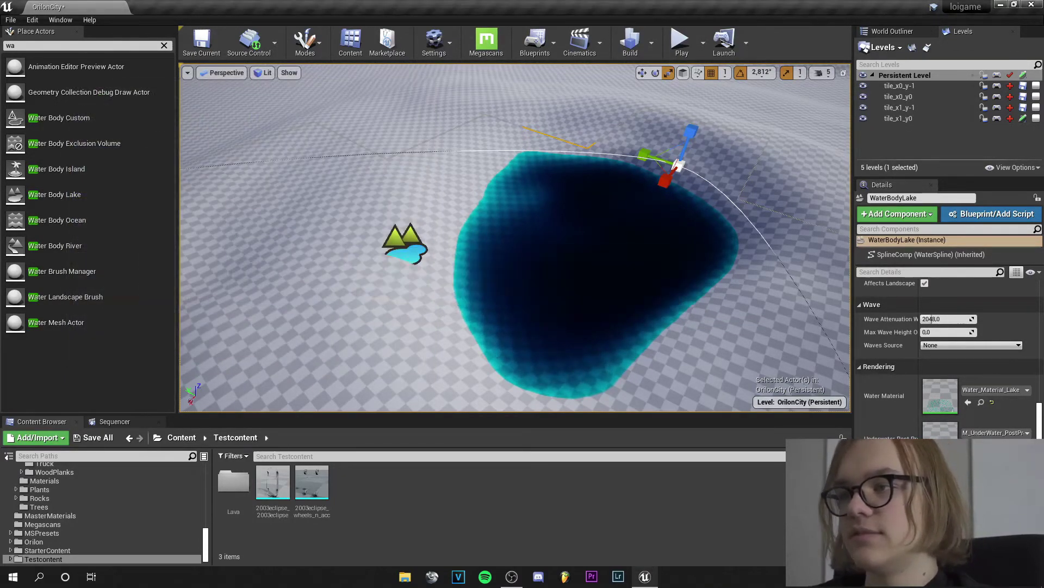
right_click_drag(514, 238, 509, 144)
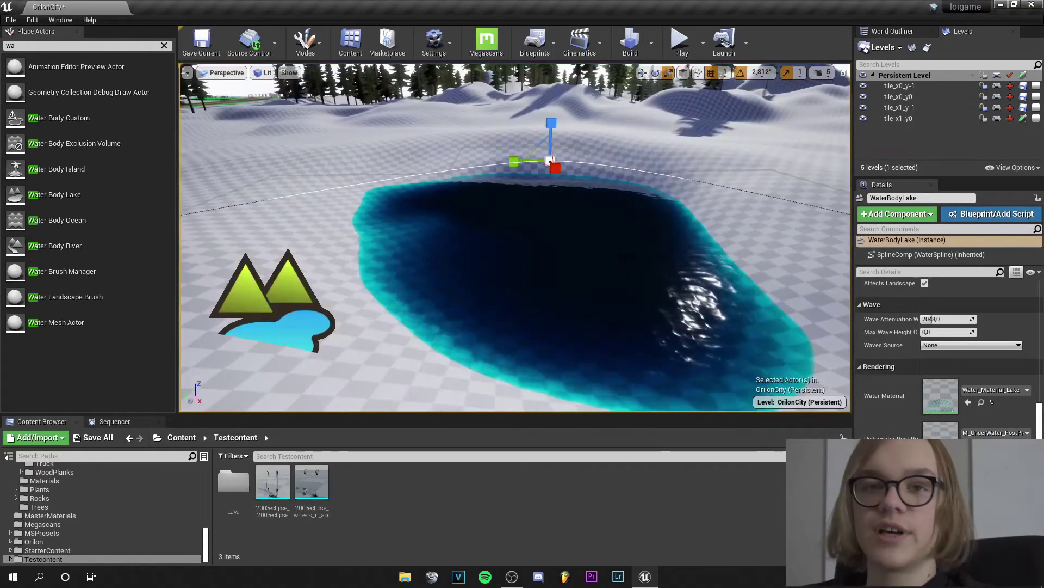